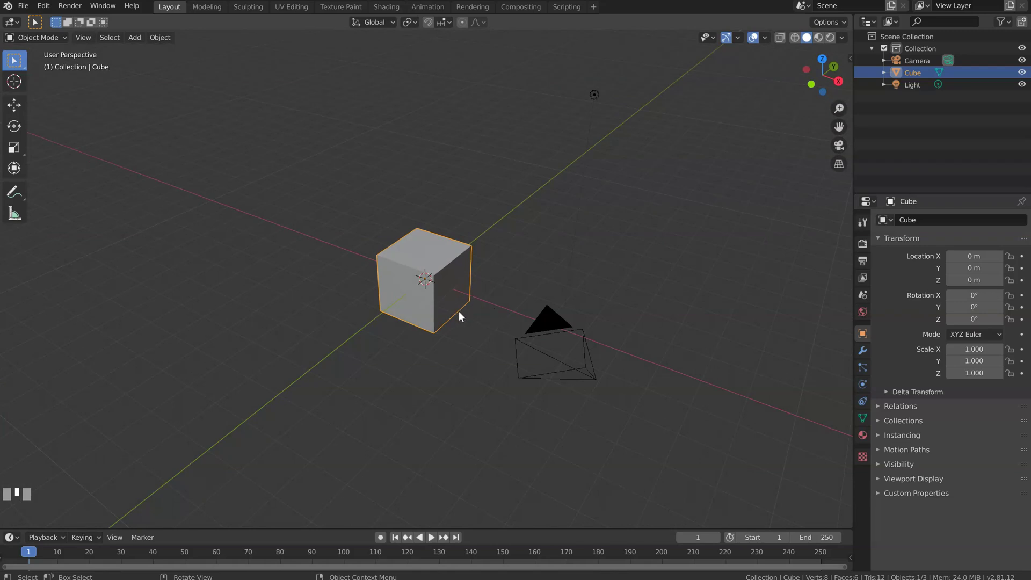
Pan and zoom the 3D view in closer on the default cube.
shift+middle_drag(453, 315, 430, 316)
shift+middle_drag(707, 113, 702, 68)
mouse_move(397, 273)
shift+middle_down()
mouse_move(557, 147)
mouse_move(485, 372)
mouse_move(410, 249)
mouse_move(412, 261)
shift+middle_up()
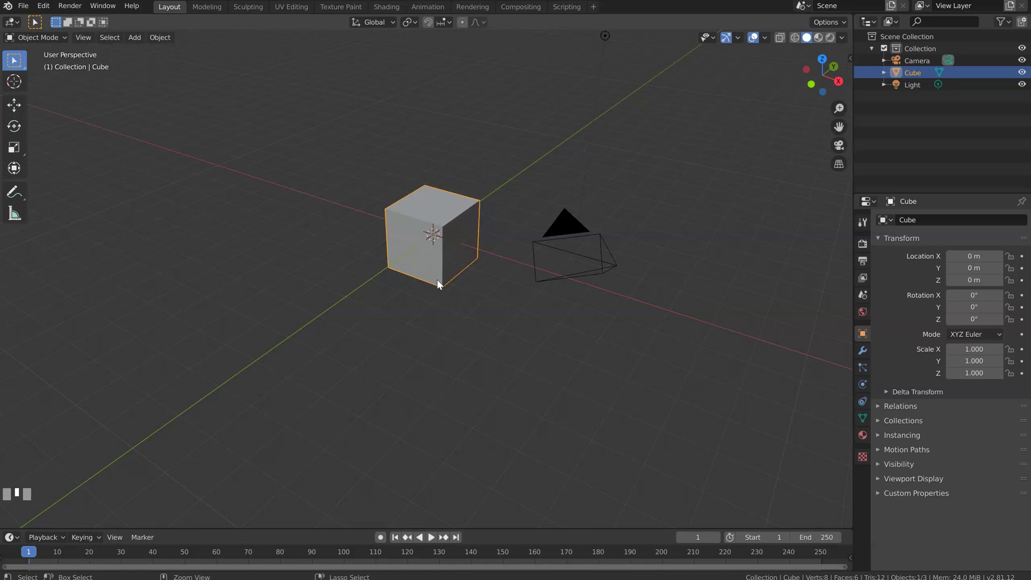
ctrl+middle_drag(430, 280, 437, 211)
shift+middle_drag(421, 216, 458, 277)
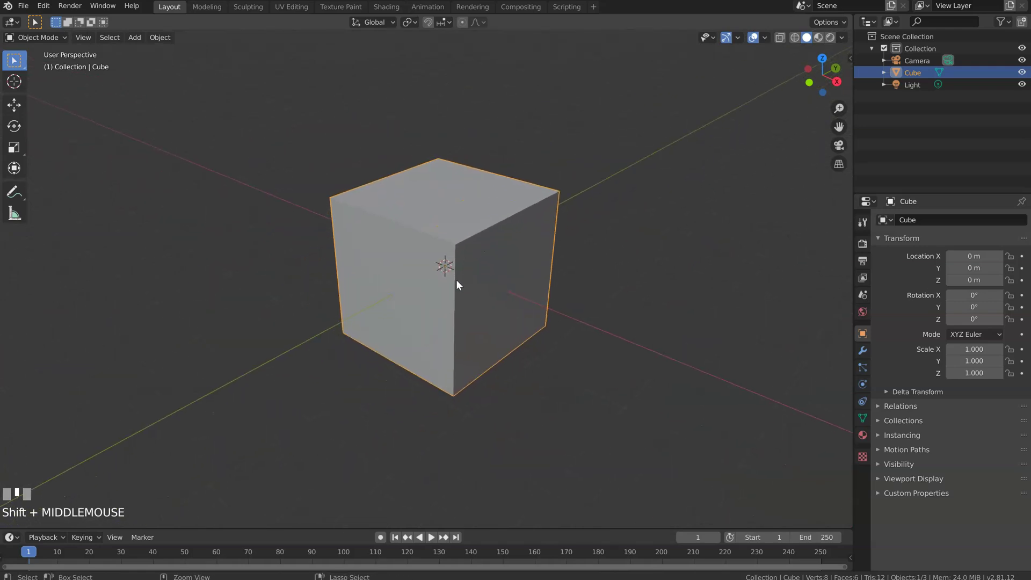
ctrl+middle_drag(385, 283, 460, 247)
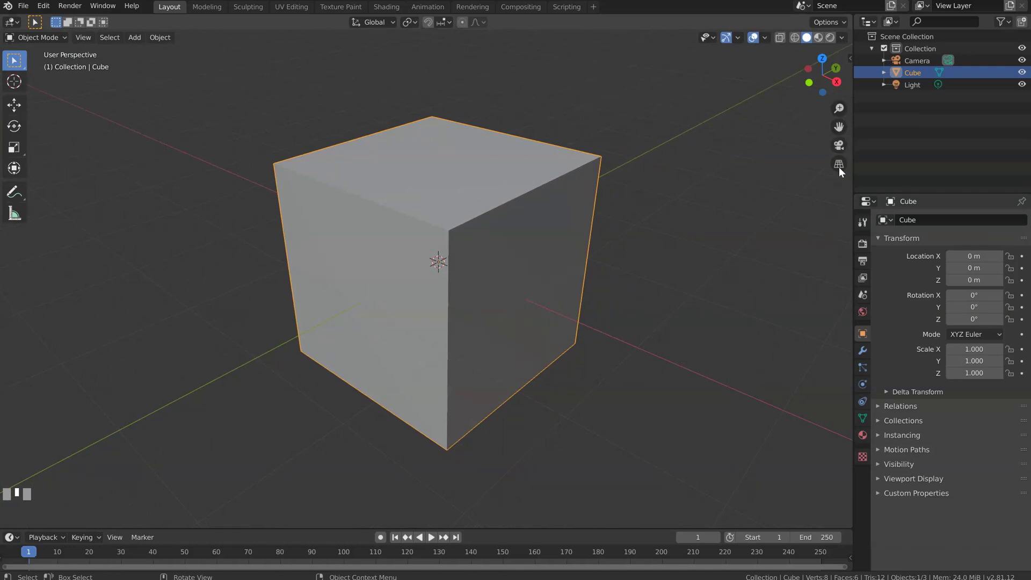
drag(837, 115, 858, 114)
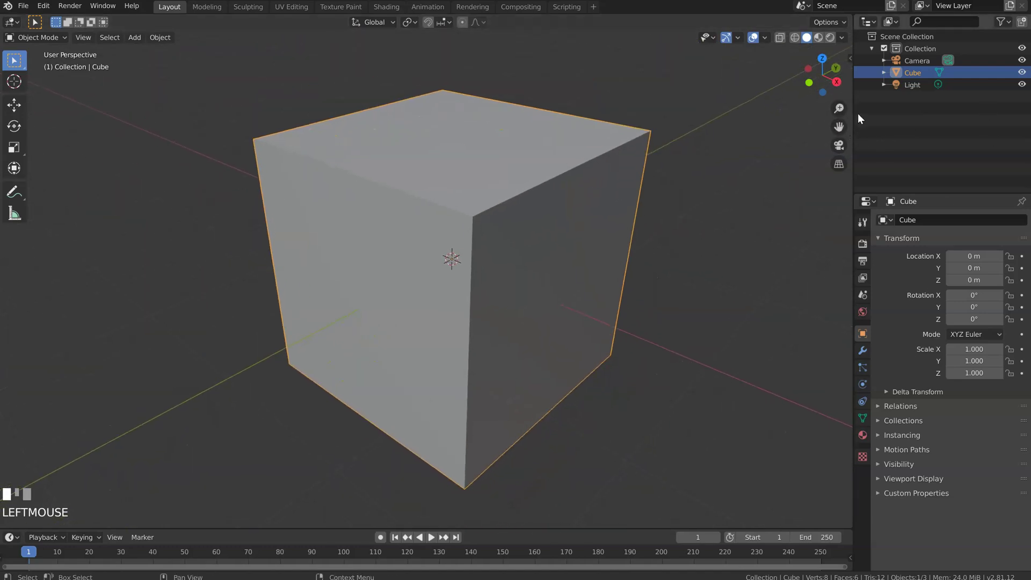
Look at the cube through the scene camera, return to the user view, and repeat the camera check from another angle.
click(839, 145)
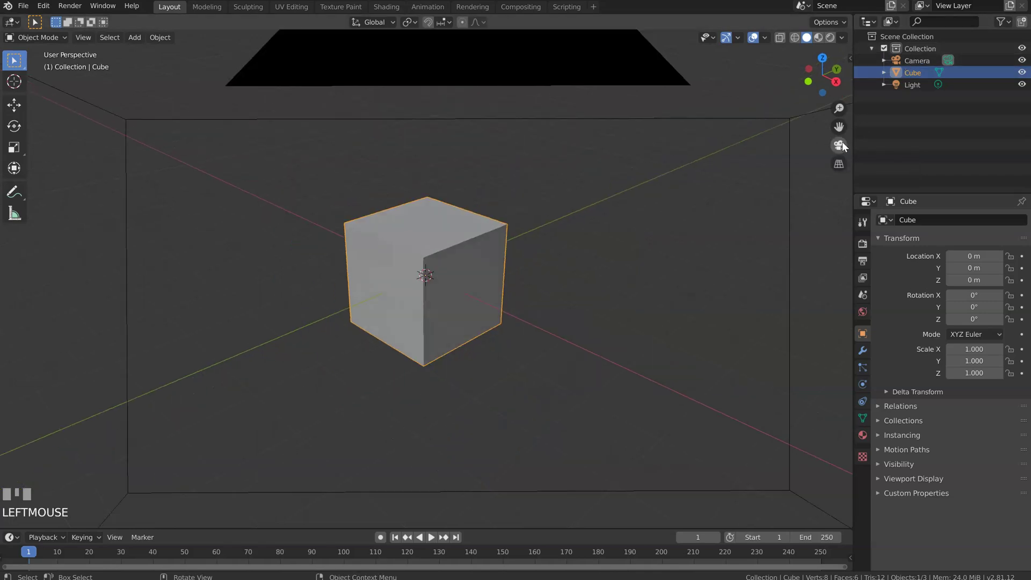
click(839, 144)
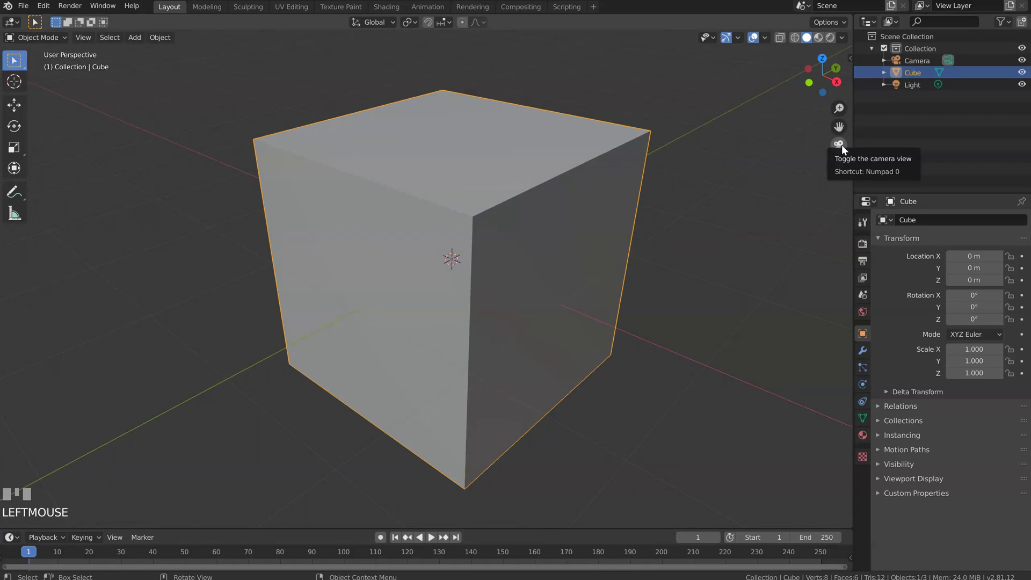
middle_drag(548, 224, 535, 92)
key(KP_0)
key(KP_0)
key(KP_0)
key(KP_0)
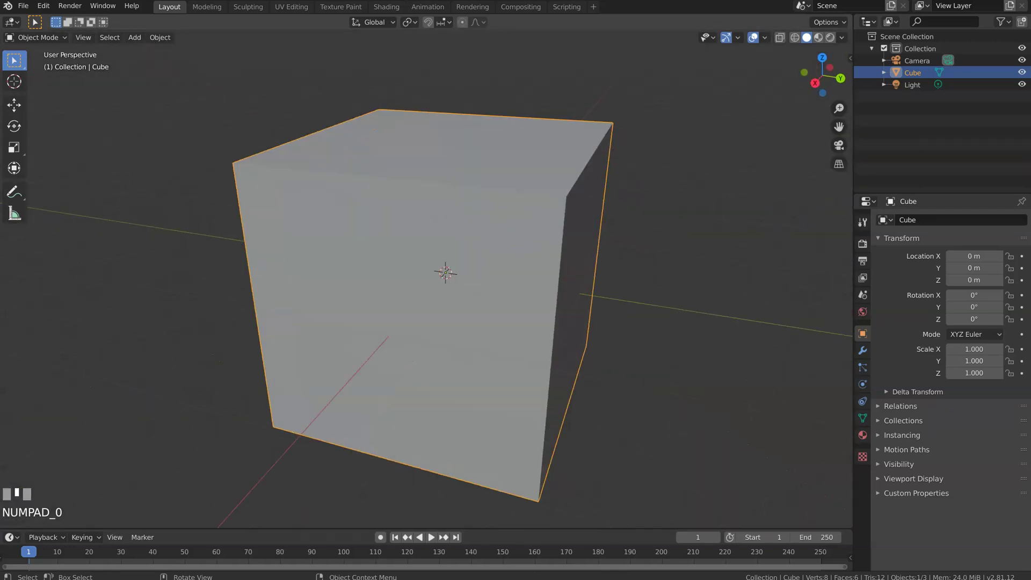
Compare the cube in perspective and orthographic projection, ending in perspective.
click(836, 163)
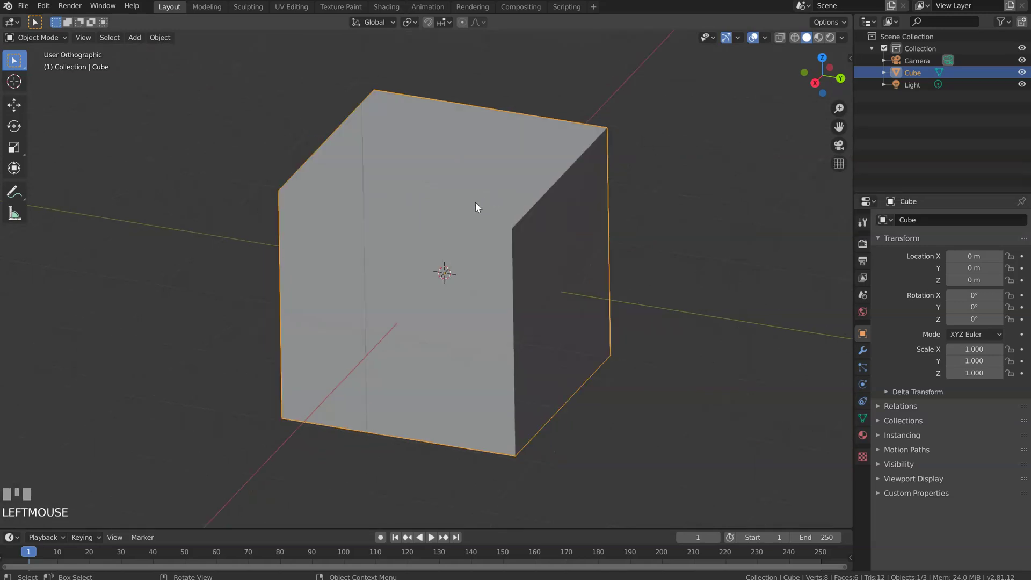
click(839, 166)
click(840, 165)
click(840, 165)
click(840, 165)
click(840, 165)
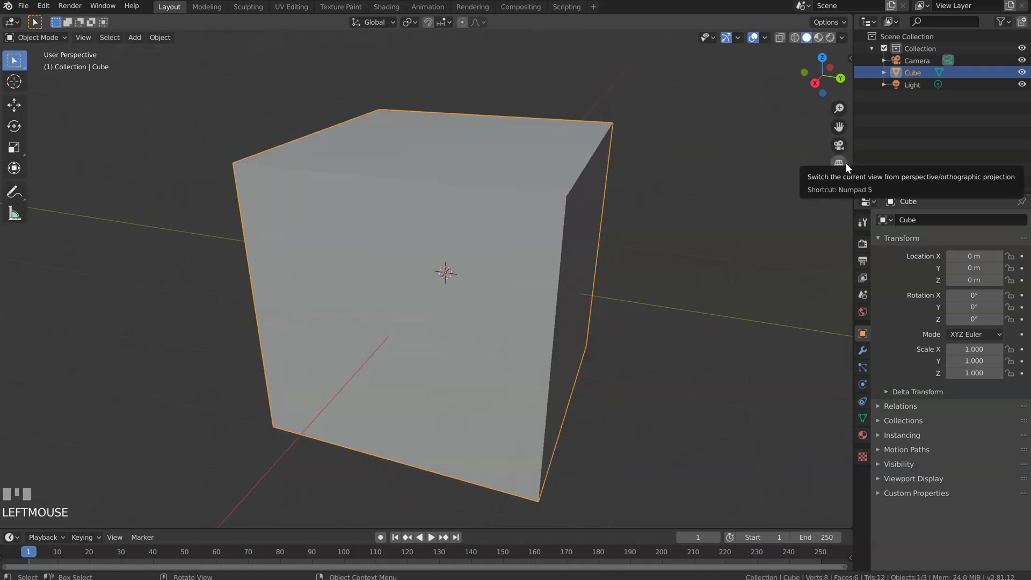
key(KP_5)
key(KP_5)
key(KP_5)
key(KP_5)
key(KP_5)
key(KP_5)
key(KP_5)
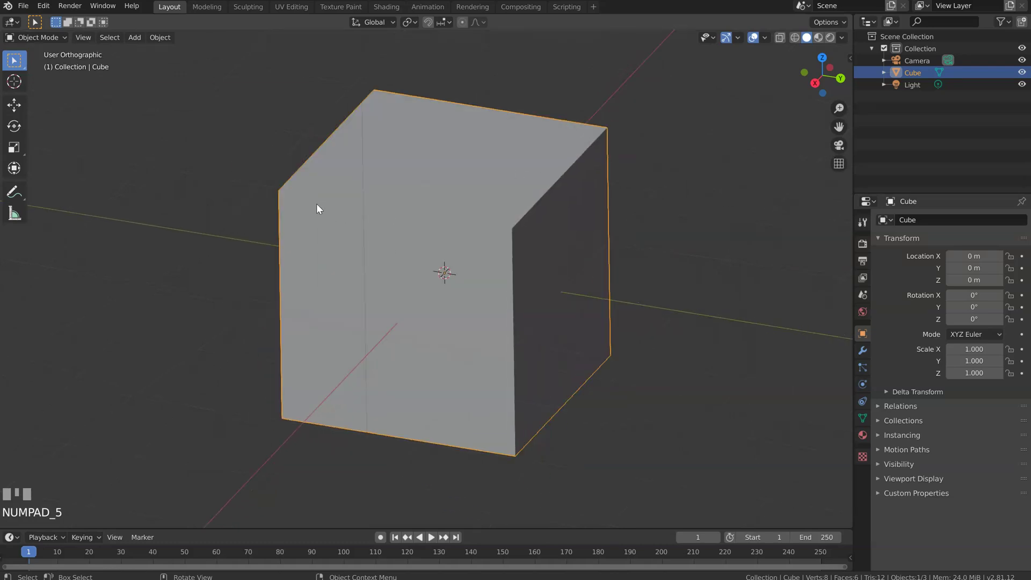
key(KP_5)
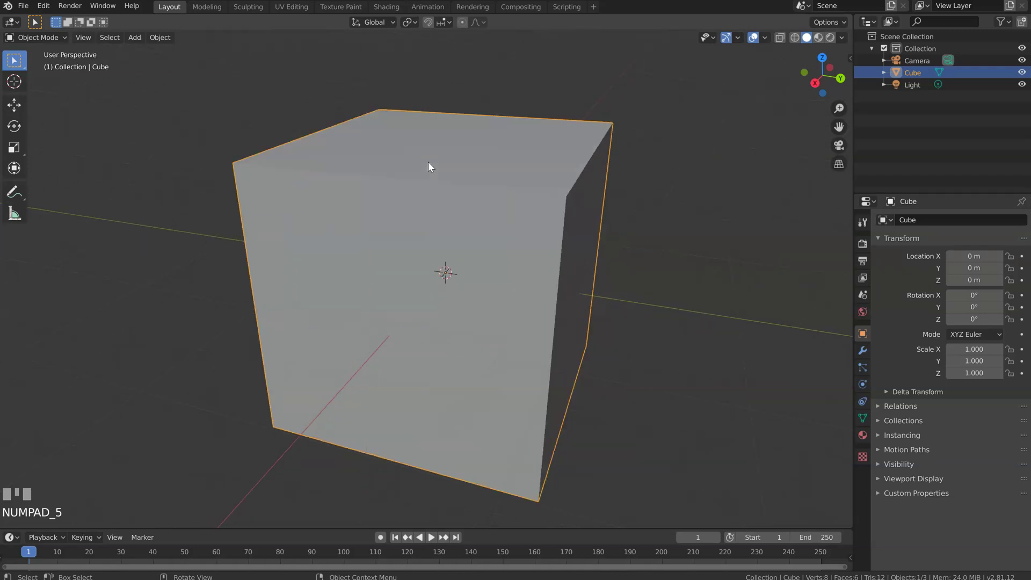
Inspect the cube in the right and front orthographic views, orbiting around it between them.
middle_drag(546, 128, 520, 246)
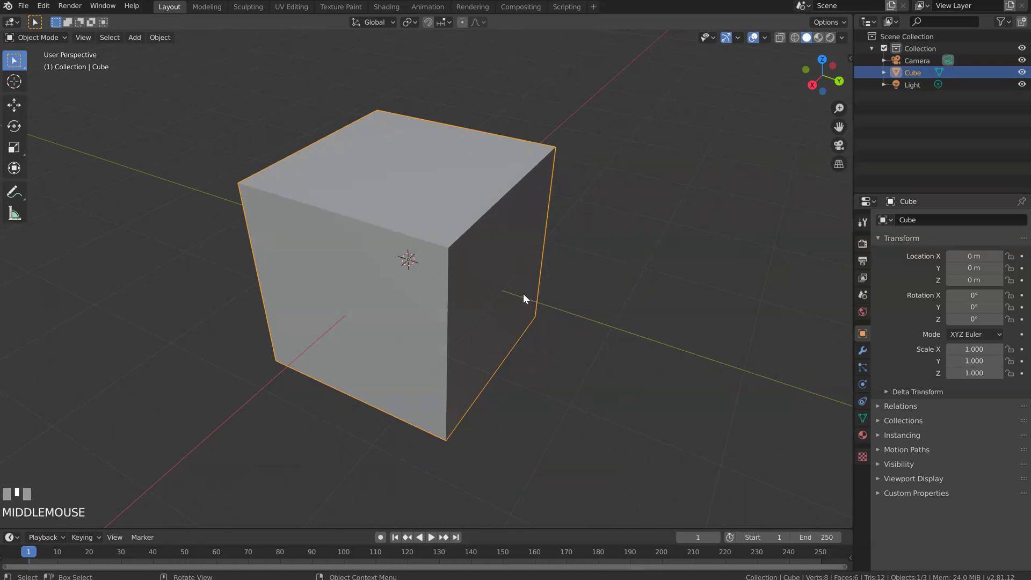
mouse_move(510, 265)
middle_down()
mouse_move(491, 272)
mouse_move(513, 254)
middle_up()
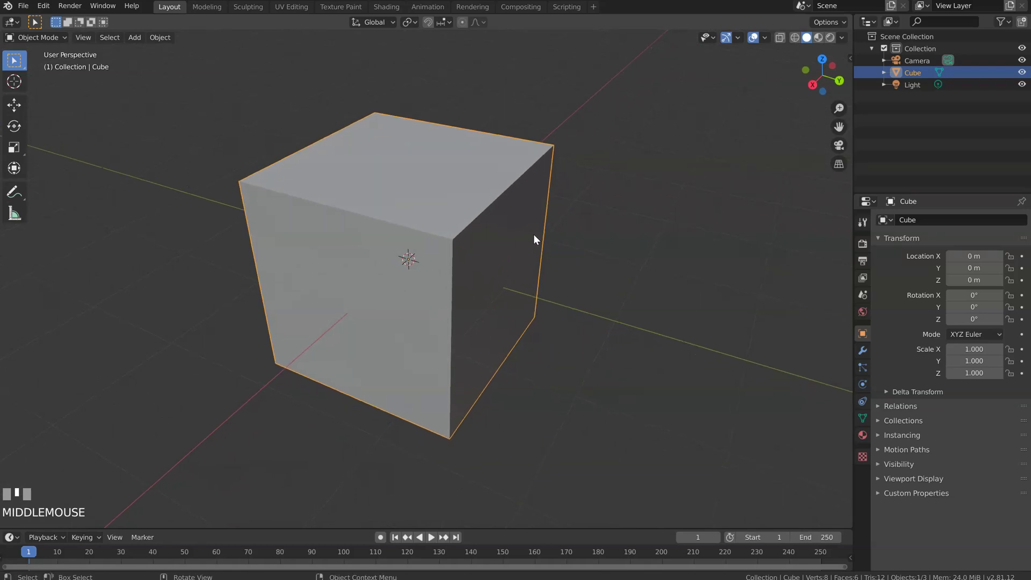
click(812, 84)
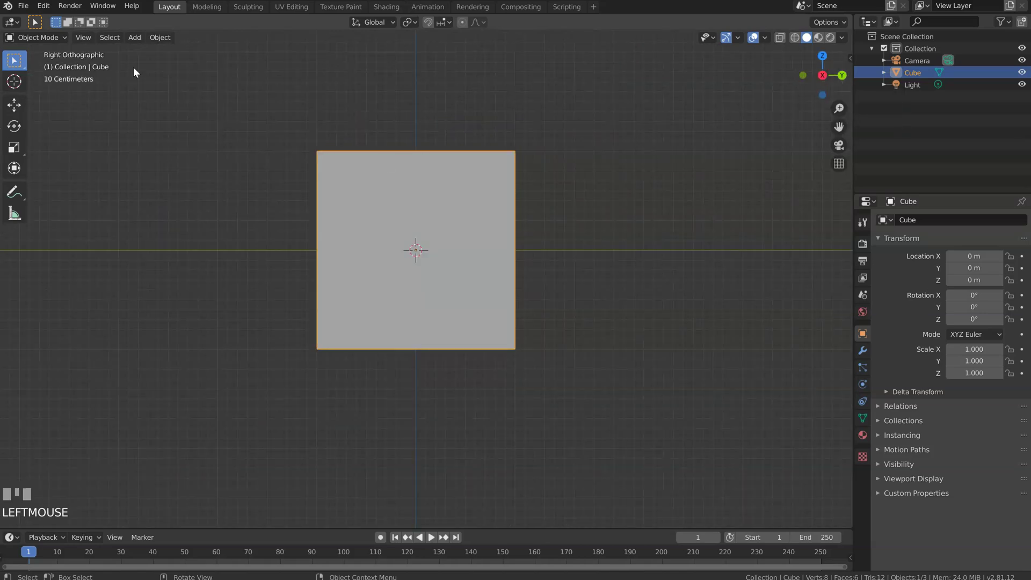
middle_drag(546, 143, 613, 133)
middle_drag(435, 114, 578, 156)
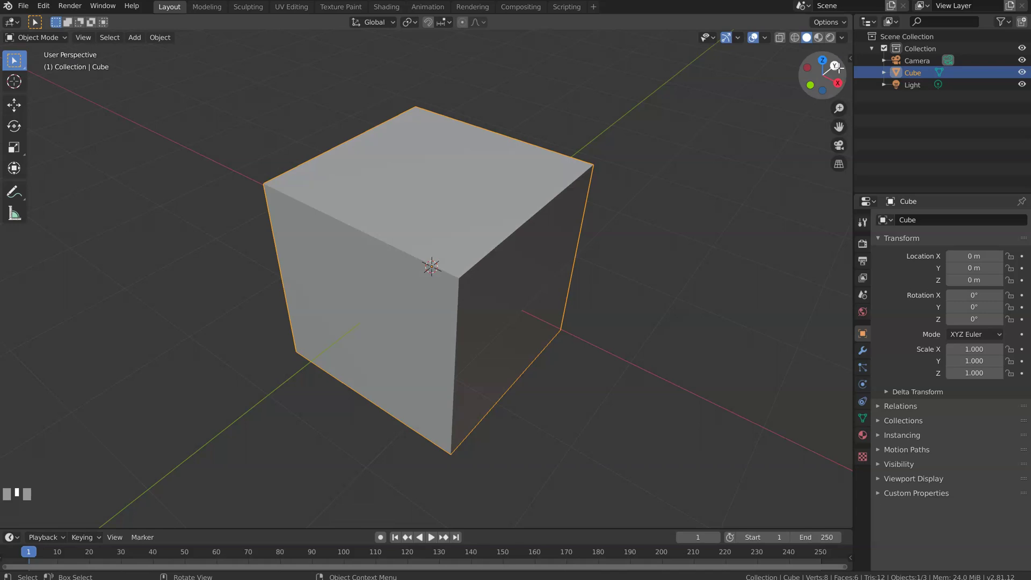
middle_drag(568, 142, 611, 102)
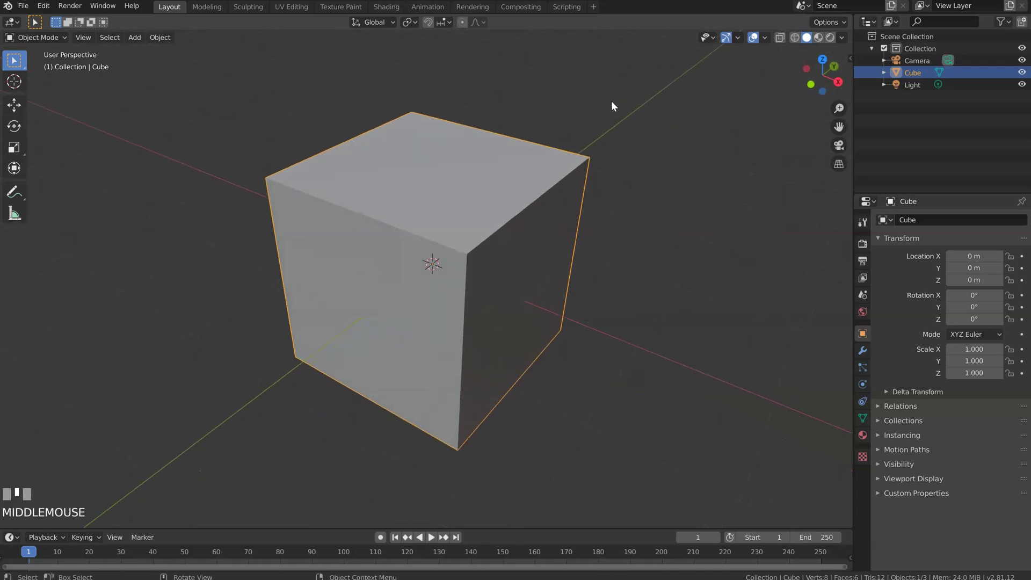
key(KP_1)
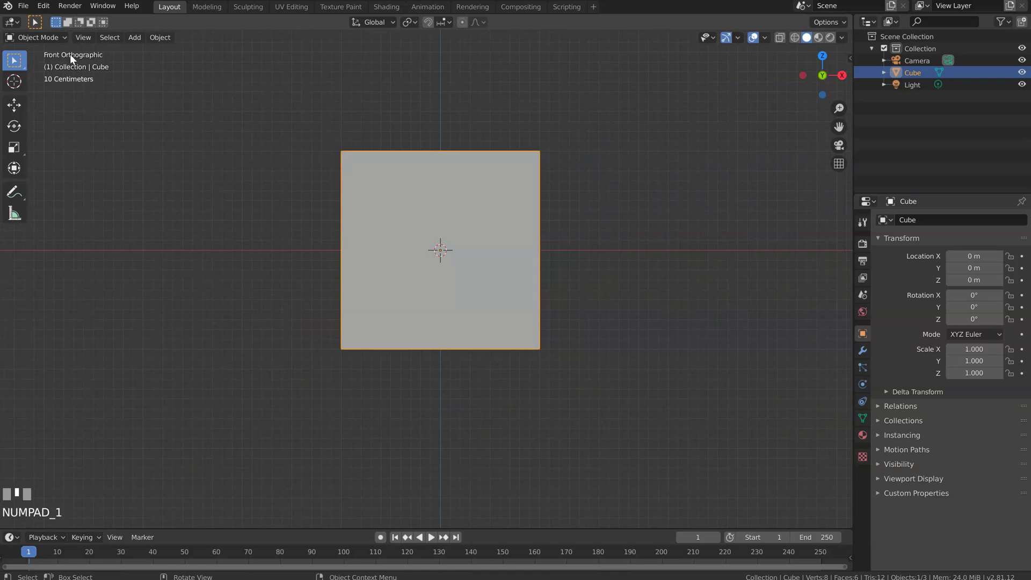
In Edit Mode, extrude the cube's front face outward, scale it down and adjust its position to form a tapered nose.
middle_drag(221, 101, 429, 239)
key(Tab)
key(3)
click(374, 260)
key(e)
click(331, 315)
key(s)
click(326, 334)
key(g)
click(311, 338)
middle_drag(311, 339, 421, 235)
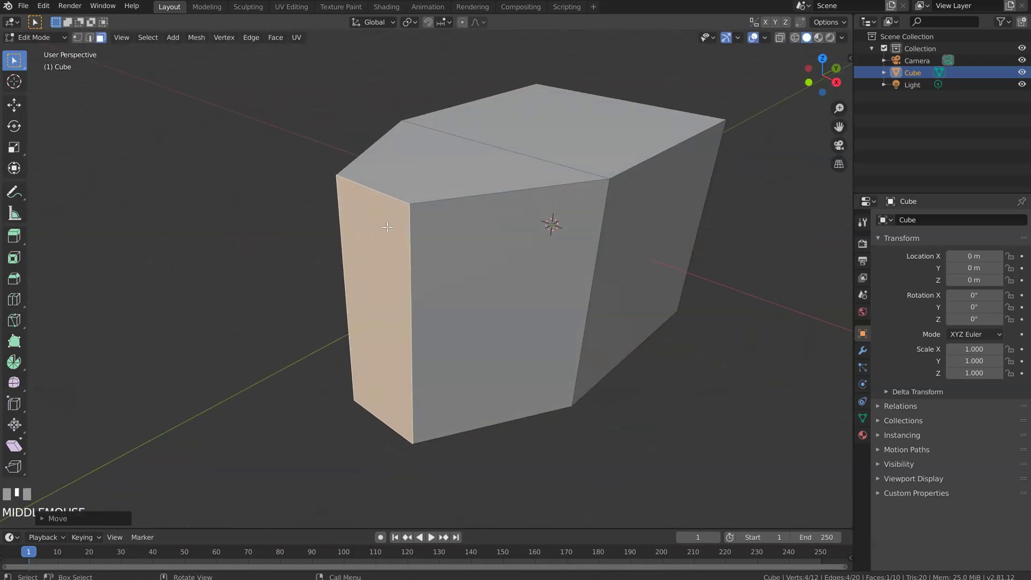
Lower the top edge of the tapered nose along Z to slope it downward, and return to Object Mode.
key(2)
click(373, 191)
key(g)
key(z)
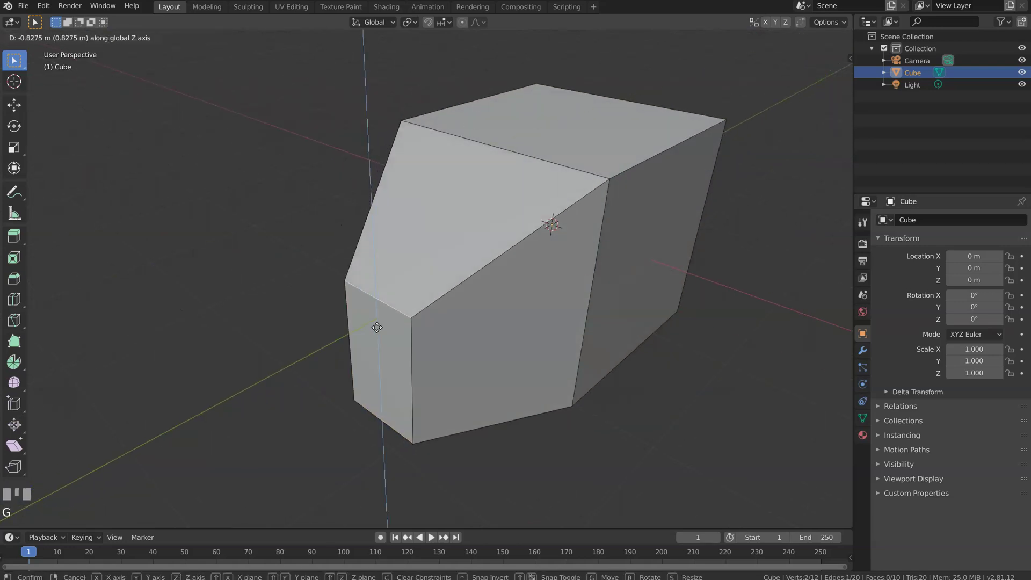
click(553, 219)
key(Tab)
Split the 3D viewport vertically into two side-by-side viewports.
middle_drag(581, 228, 449, 236)
drag(845, 49, 441, 51)
ctrl+middle_drag(251, 266, 250, 258)
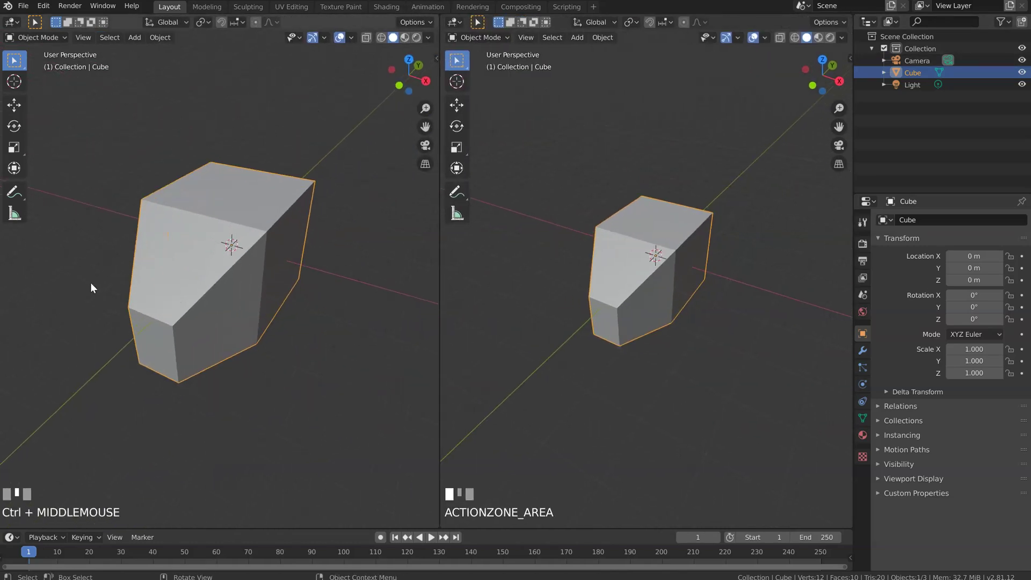
Compare the object in a perspective view in one viewport with the front orthographic view in the second viewport.
middle_drag(92, 287, 283, 228)
middle_drag(626, 281, 665, 230)
key(KP_1)
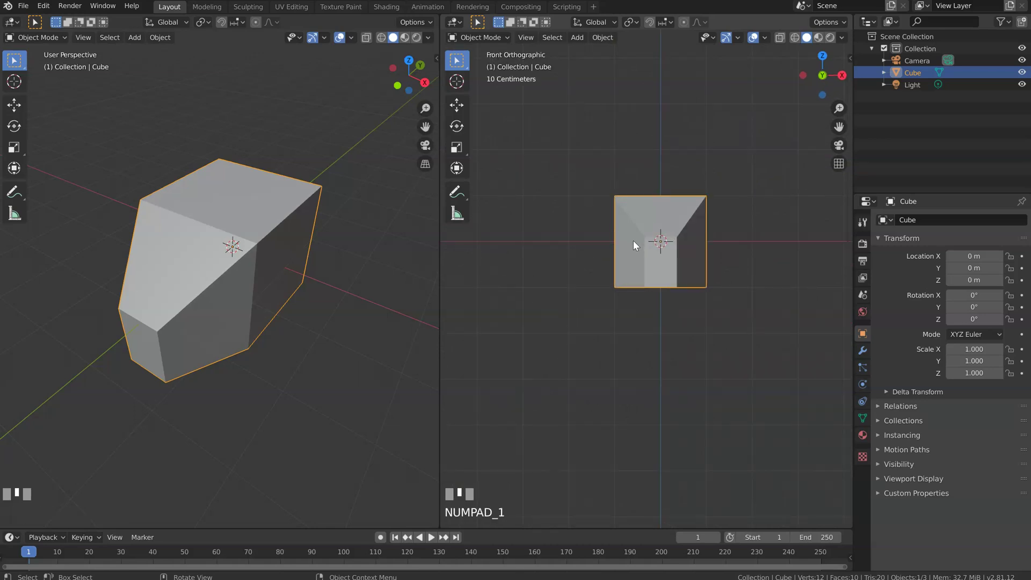
middle_drag(653, 196, 620, 215)
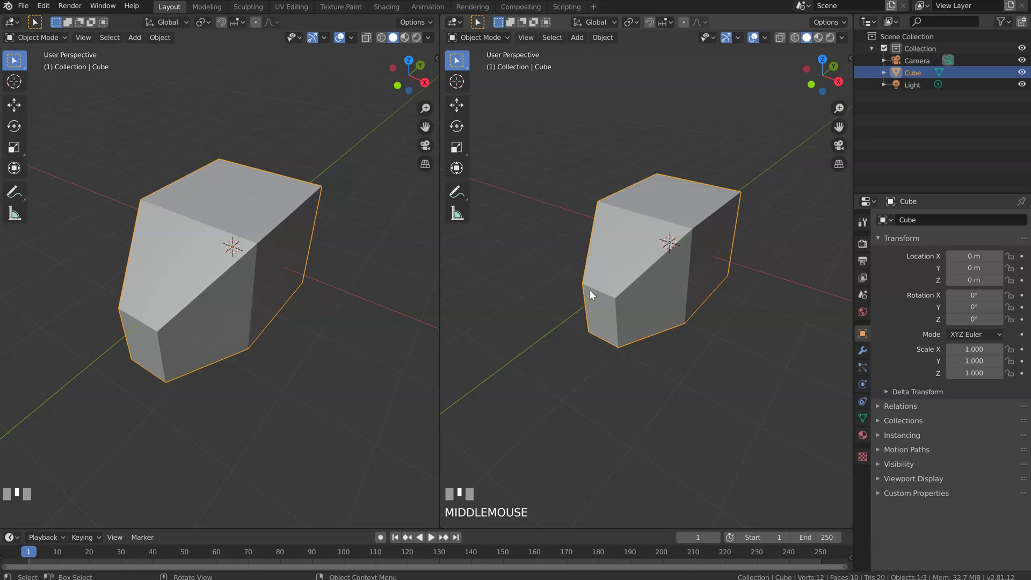
key(KP_1)
middle_drag(726, 260, 672, 249)
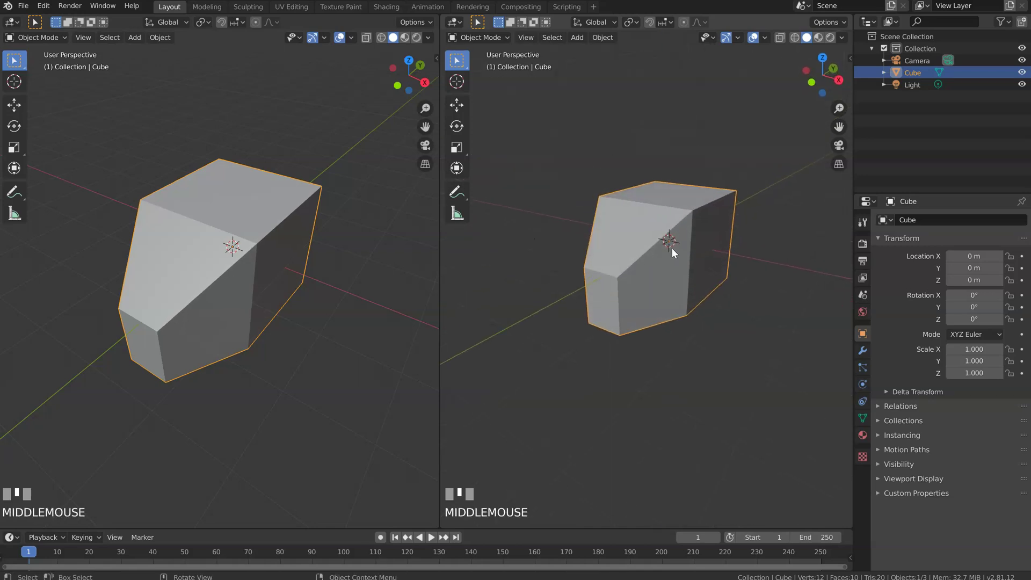
key(KP_1)
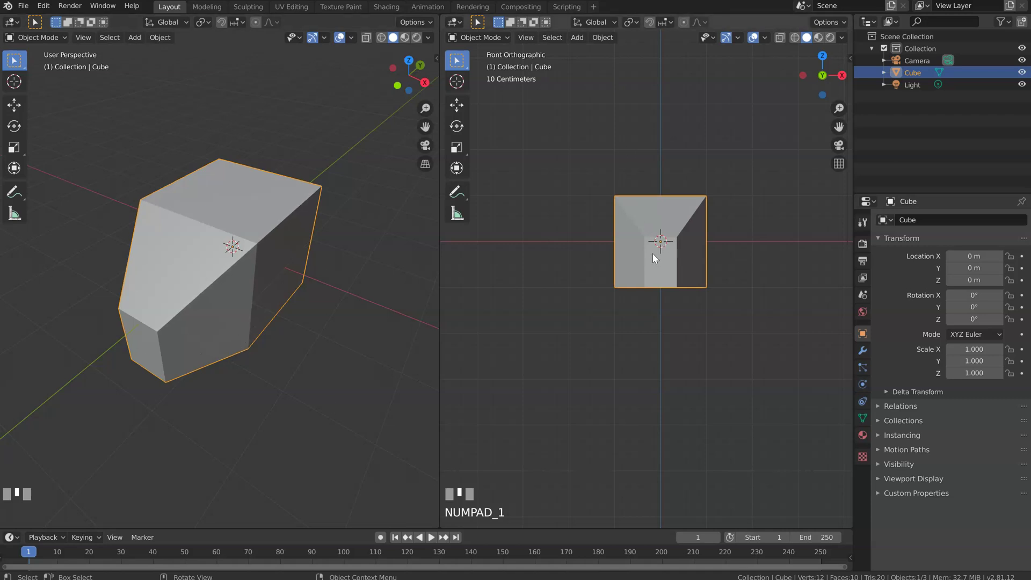
Move the object in the front view to about X 2.44 m, Z -0.70 m, and clear its location.
key(g)
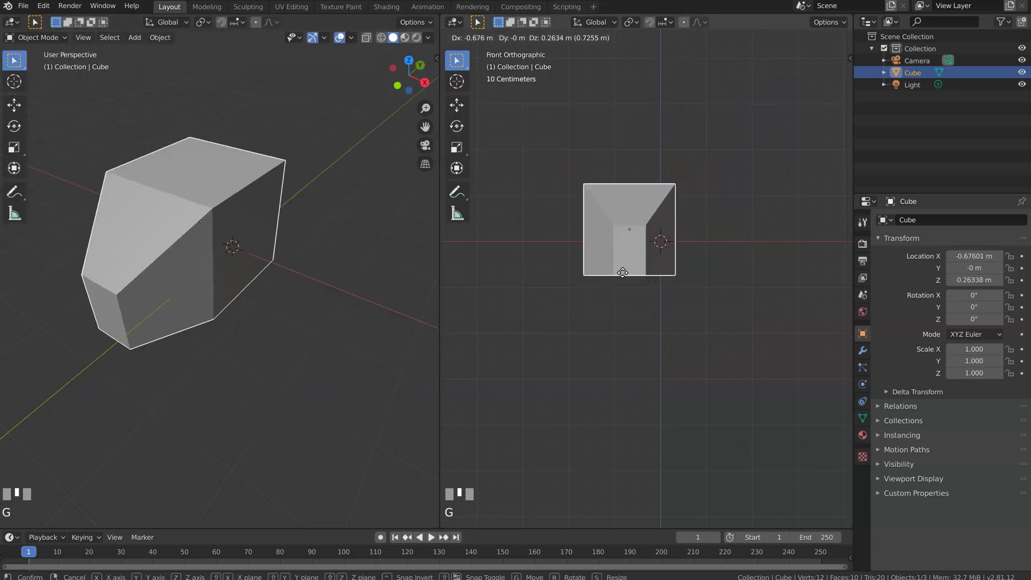
key(Escape)
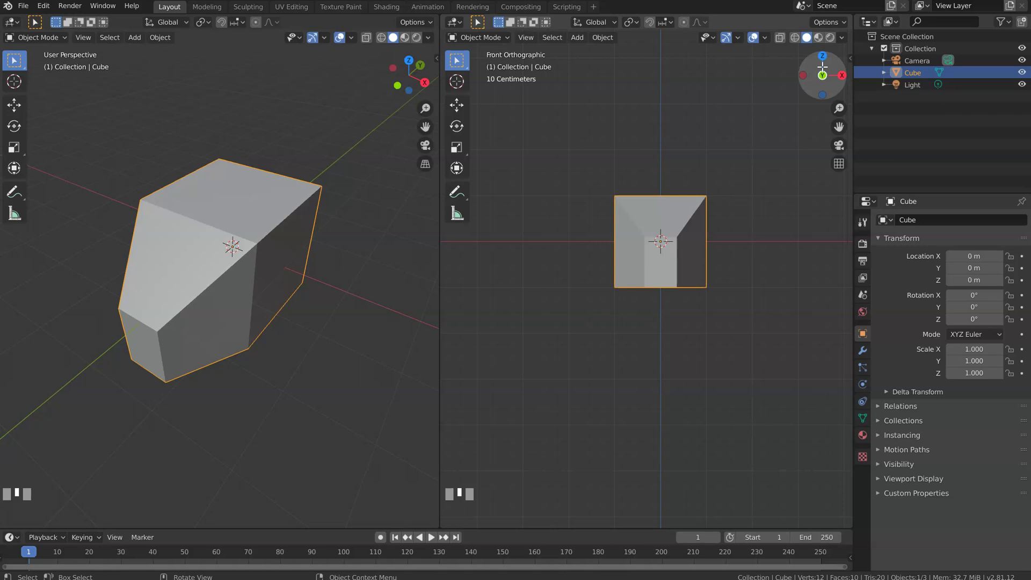
ctrl+middle_drag(250, 192, 212, 298)
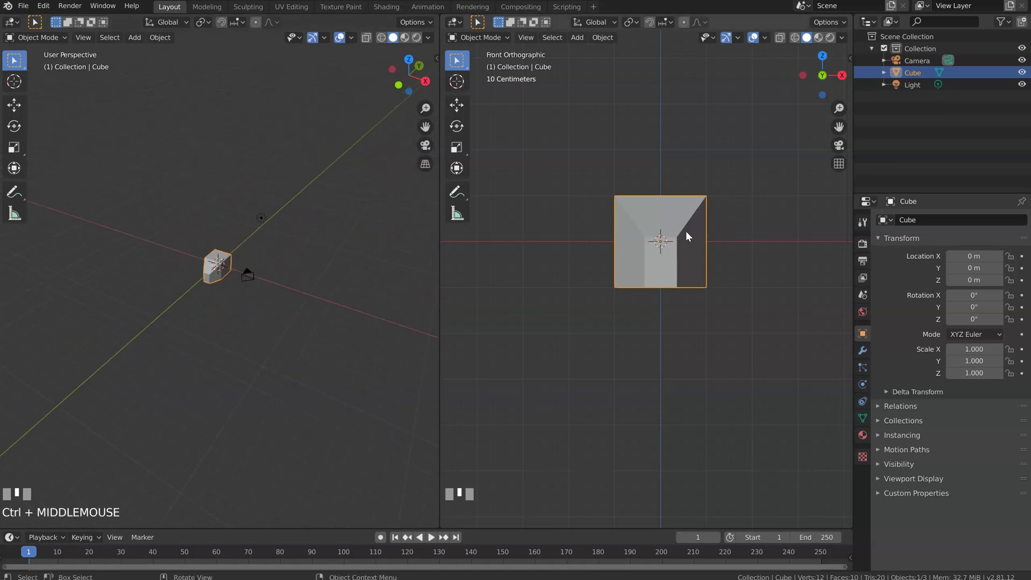
key(g)
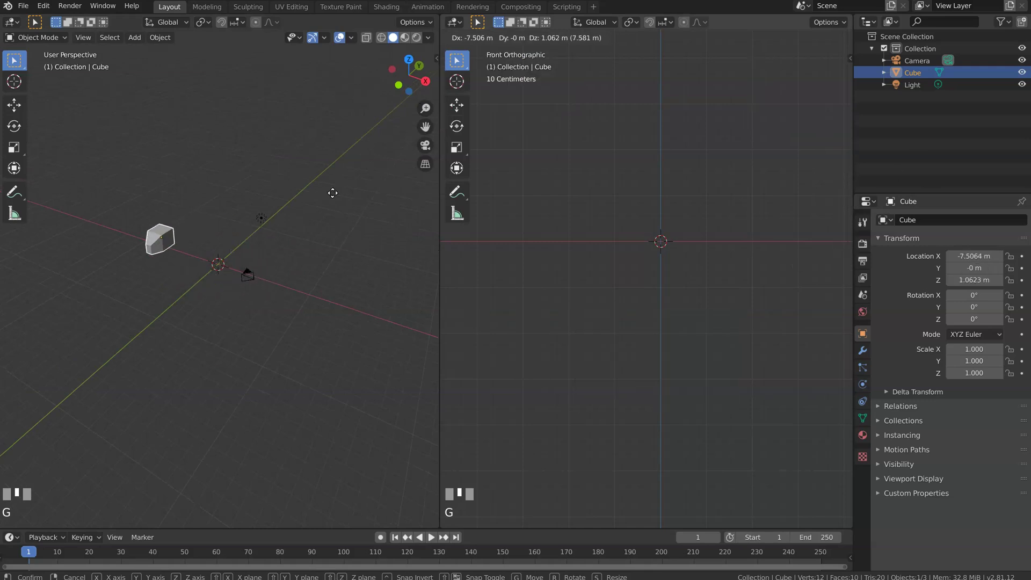
click(549, 311)
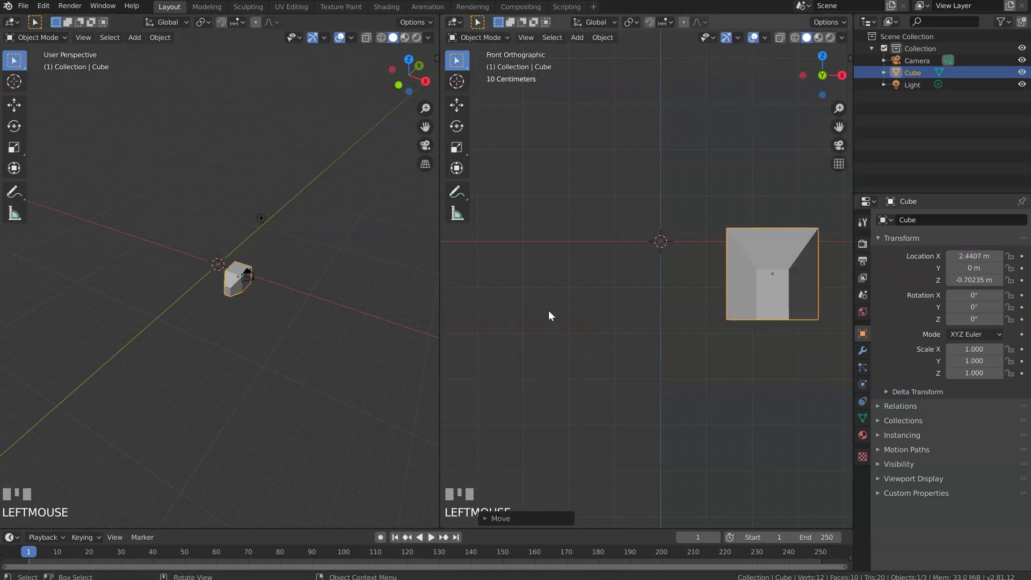
key(alt+g)
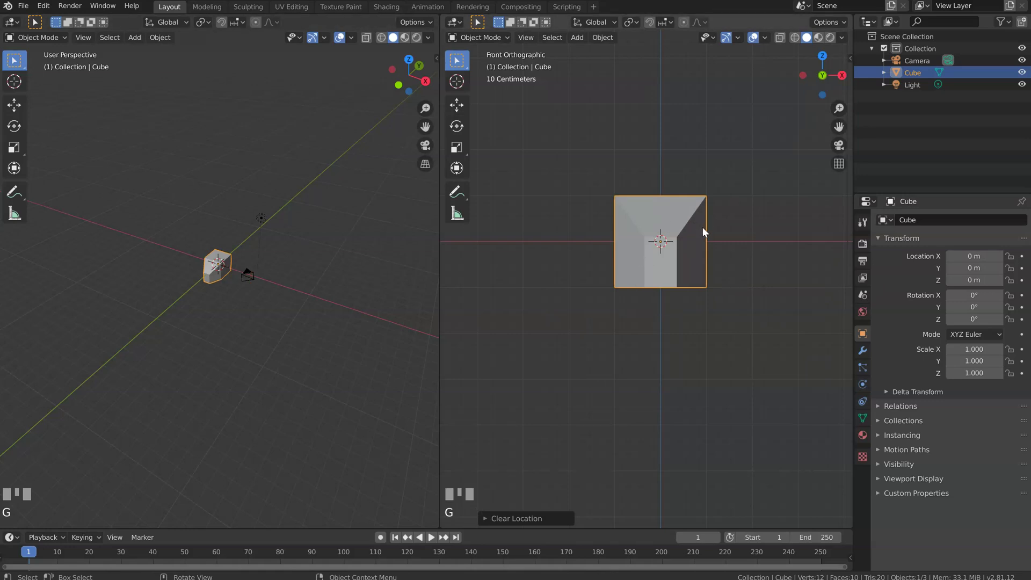
Set the second viewport to the right orthographic view and try moving the object in the Y-Z plane.
key(KP_3)
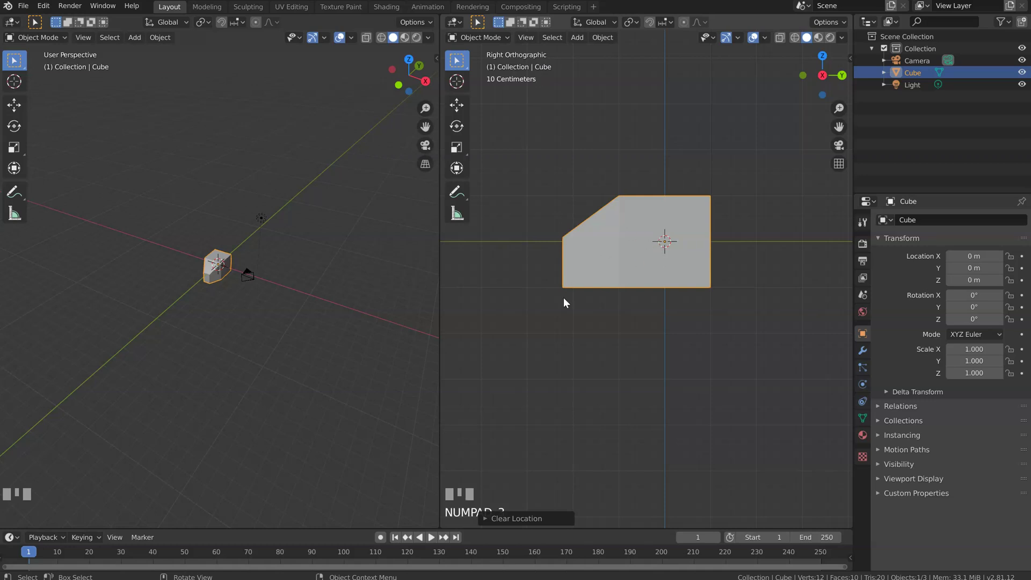
key(g)
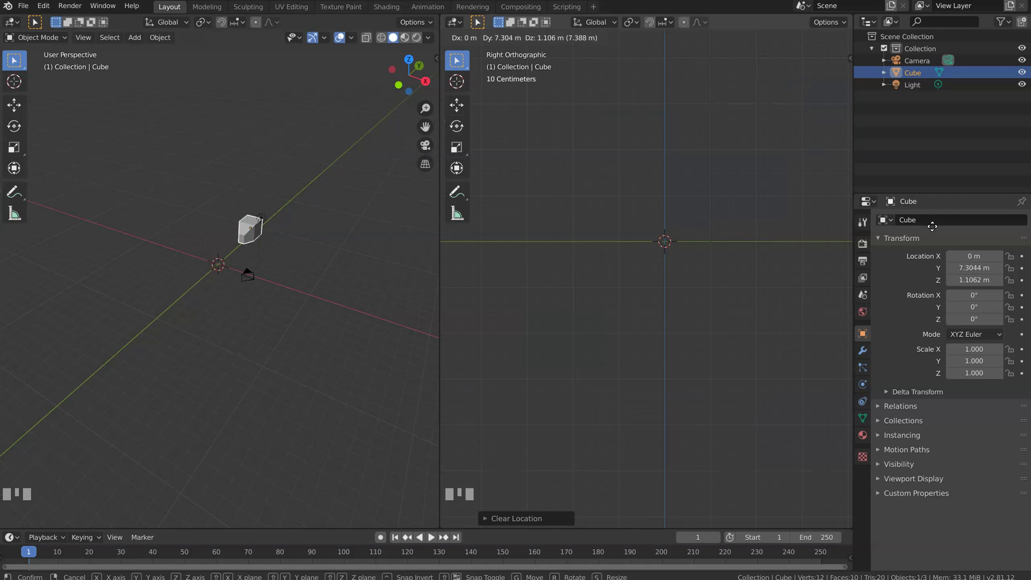
right_click(589, 253)
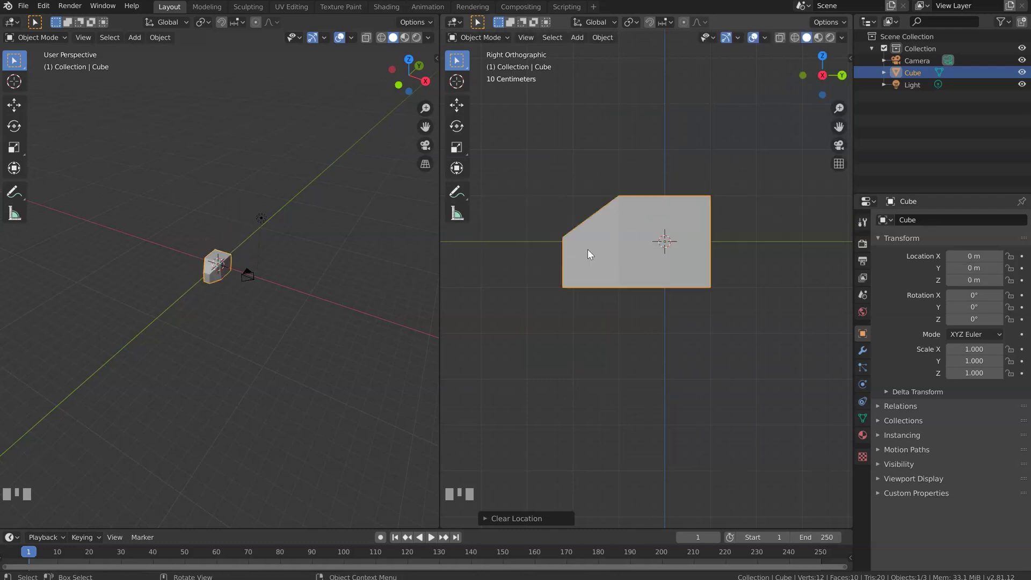
key(Escape)
Set the second viewport to the top orthographic view and try moving the object to about X 1.42 m, Y 1.69 m, undoing the move.
key(KP_7)
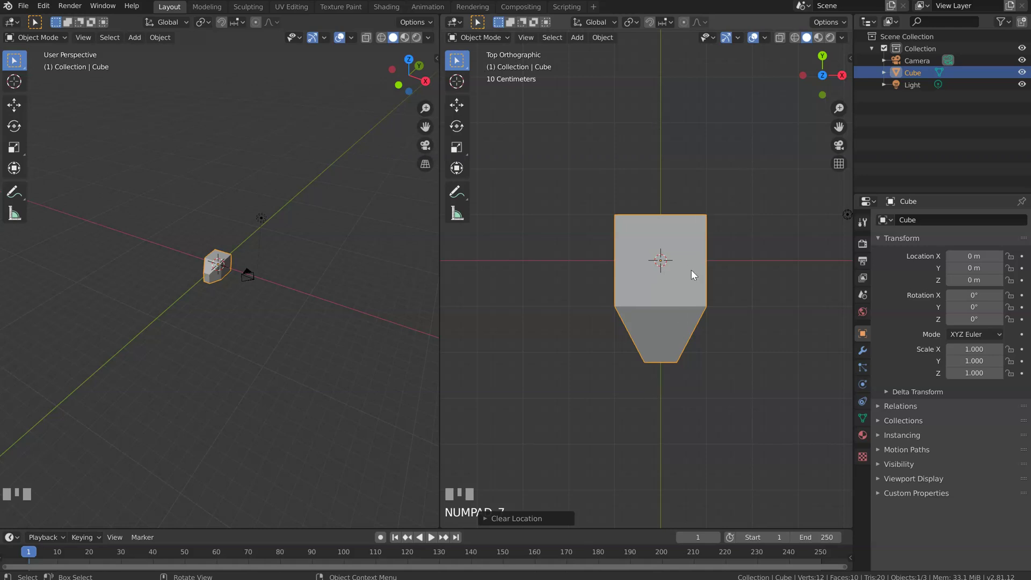
key(g)
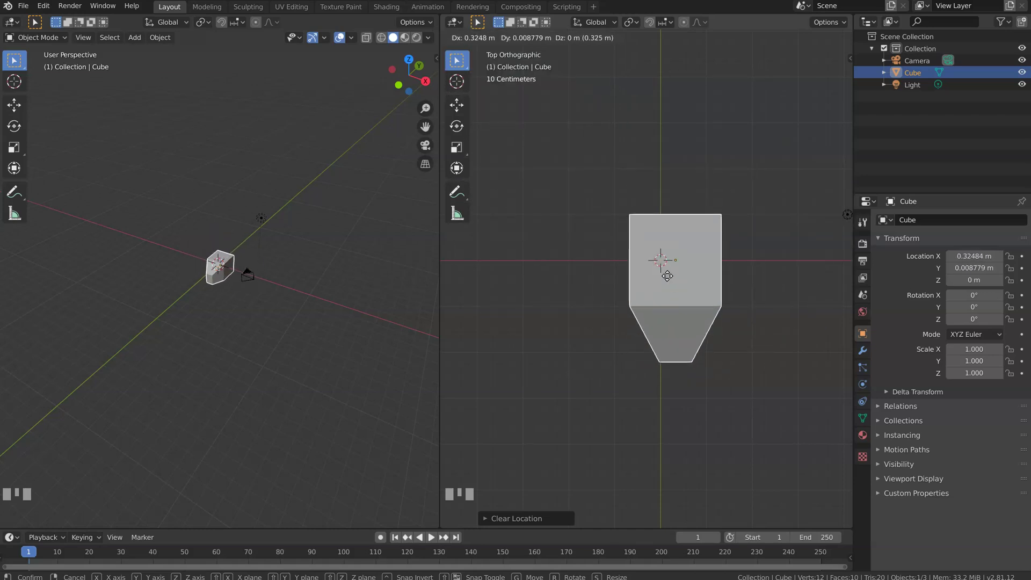
key(Escape)
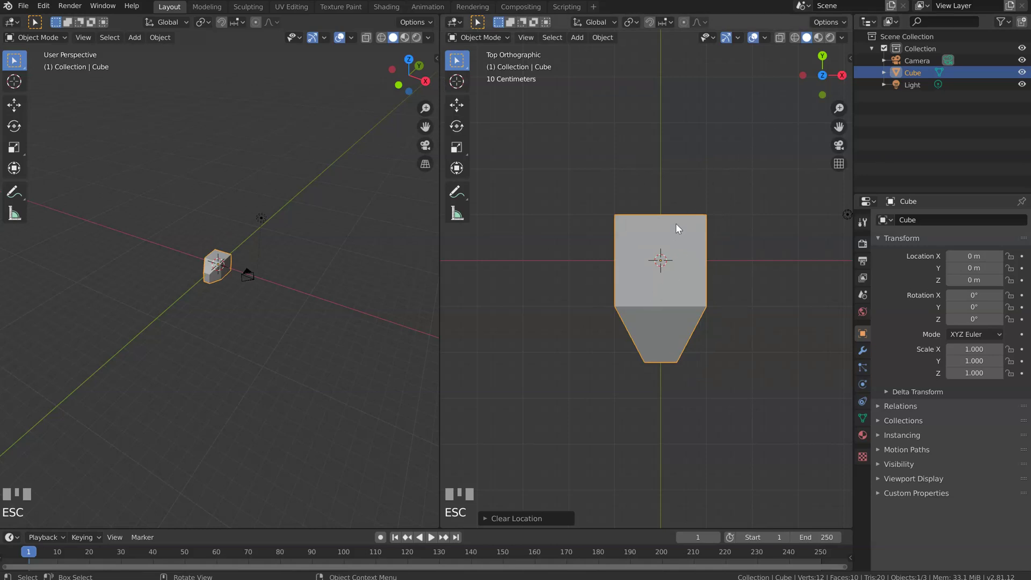
key(g)
click(698, 275)
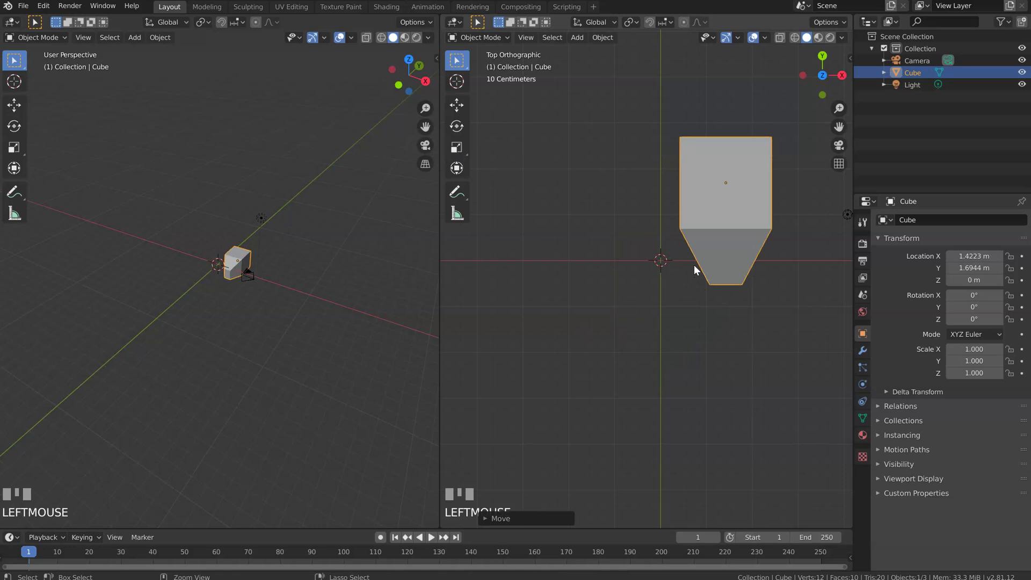
key(ctrl+z)
Move the object freely in the X-Y plane of the top view and clear its location.
key(g)
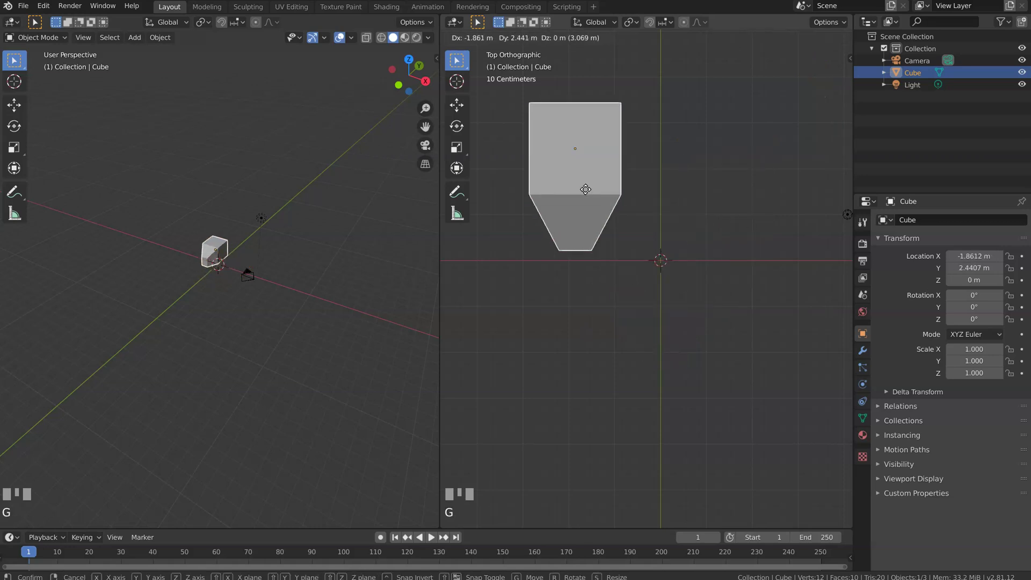
click(638, 269)
key(alt+g)
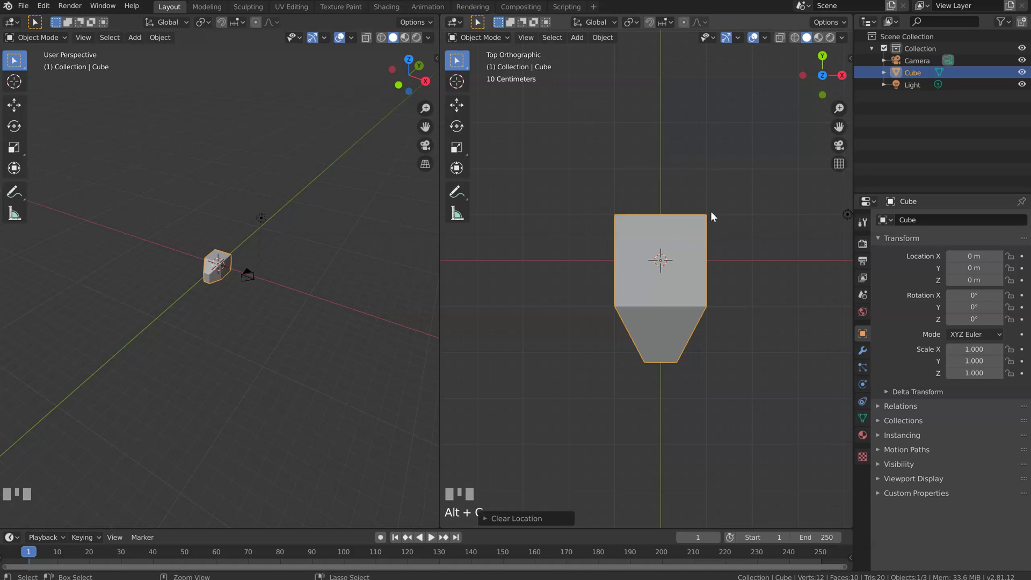
Show the object in the back, left and bottom orthographic views in the second viewport.
key(ctrl+KP_1)
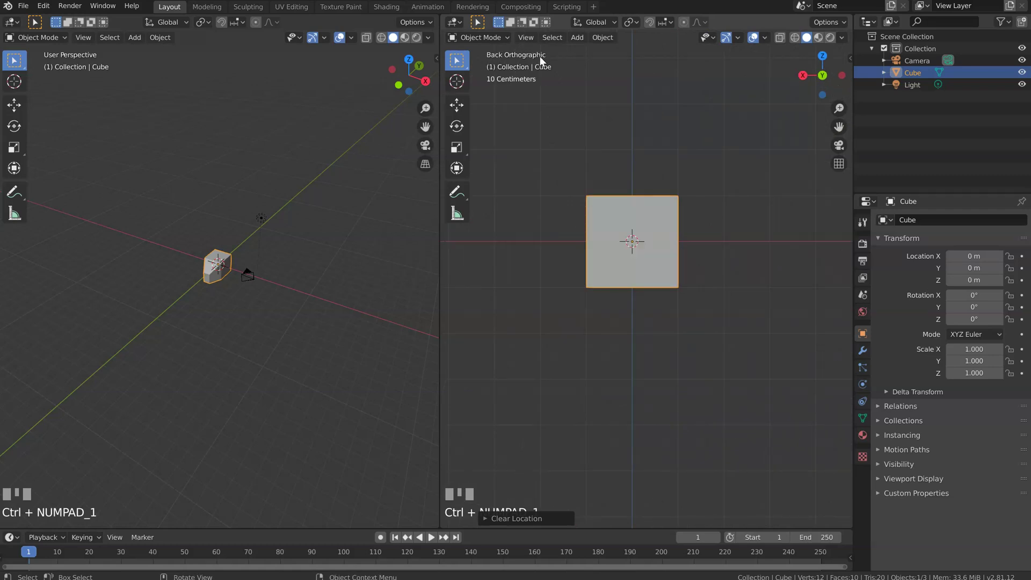
key(ctrl+KP_3)
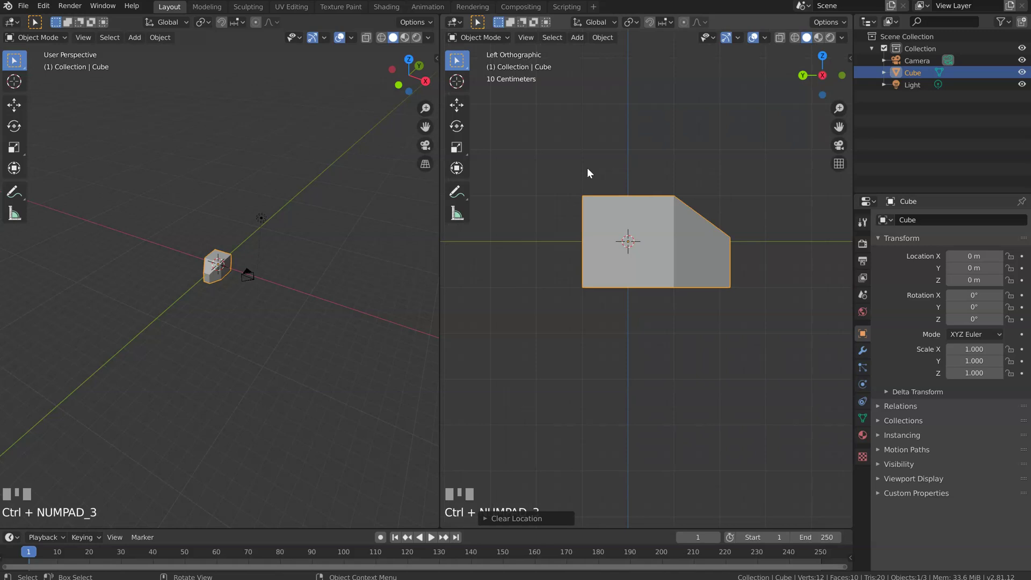
key(ctrl)
key(ctrl+KP_7)
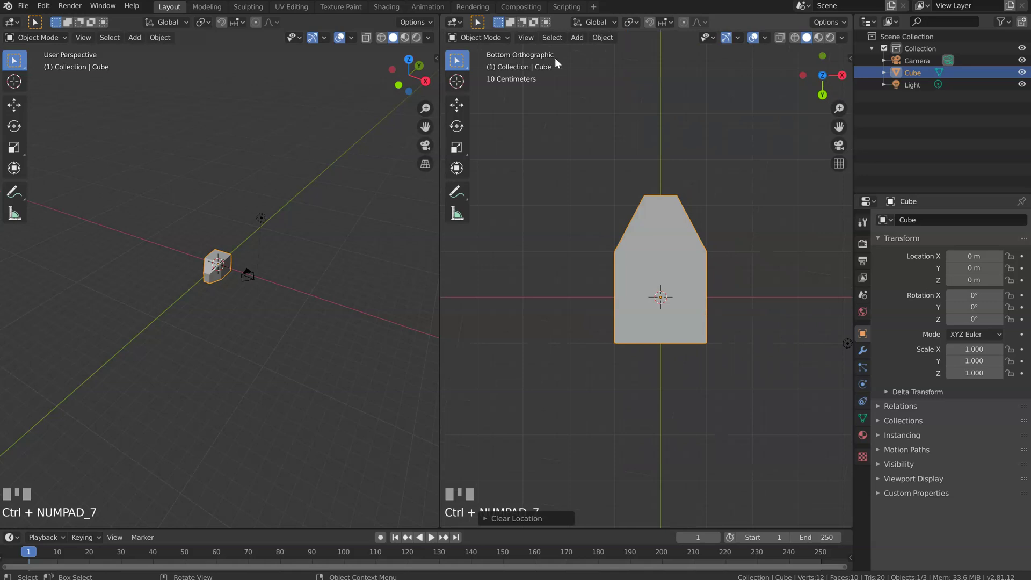
Compare the opposite orthographic views of the object in pairs: top and bottom, front and back, right and left.
key(KP_7)
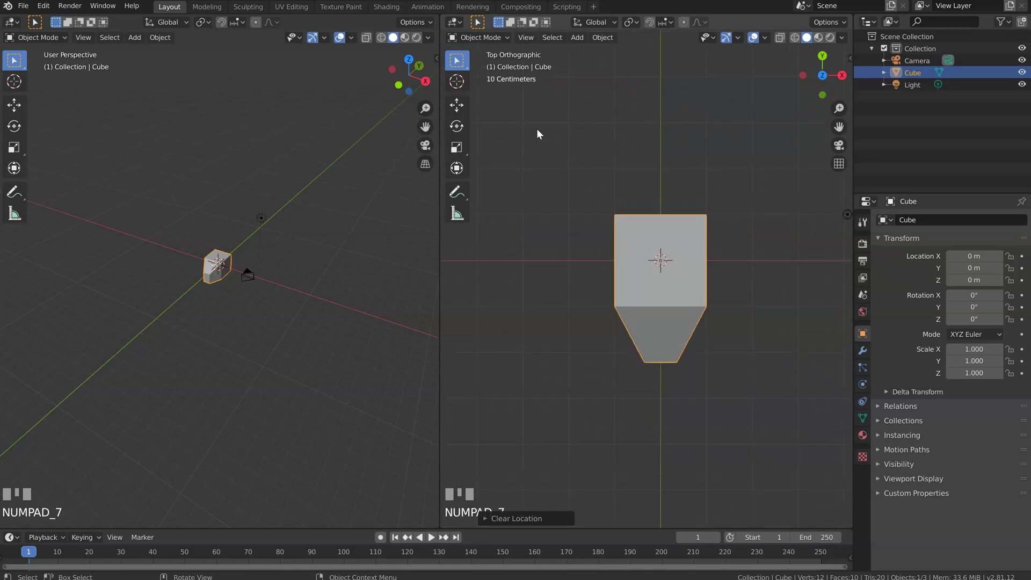
key(ctrl+KP_7)
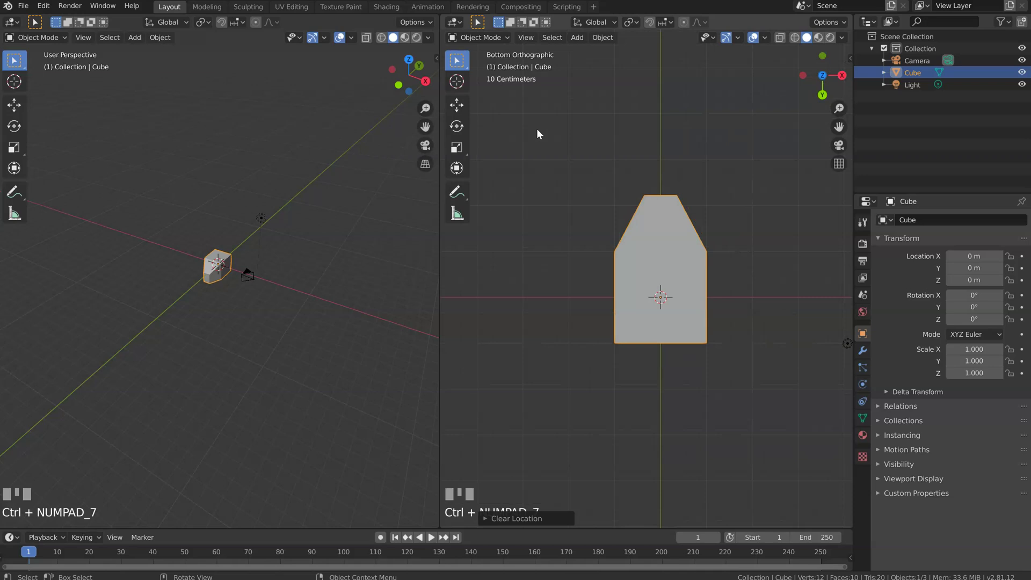
key(KP_1)
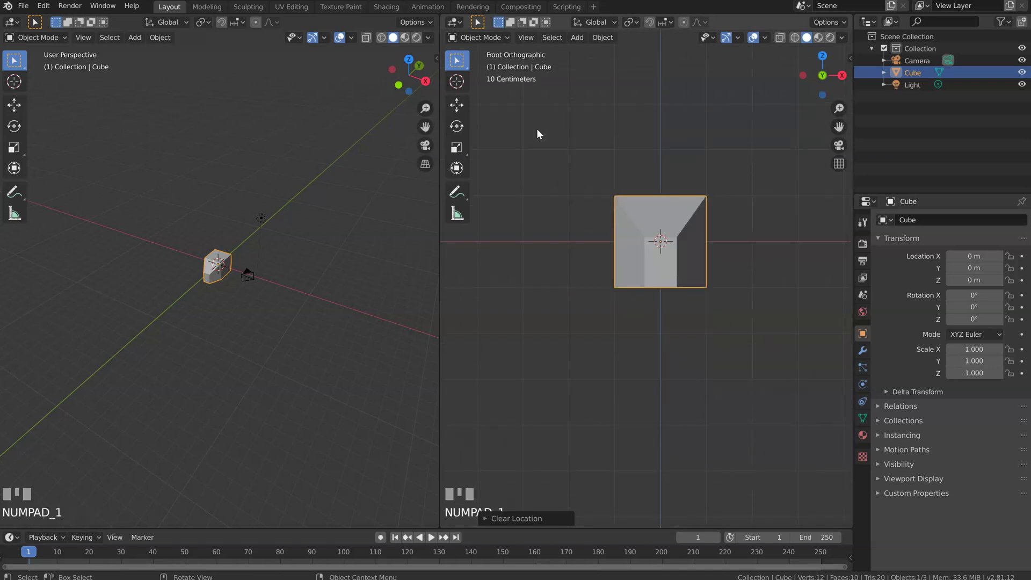
key(ctrl+KP_1)
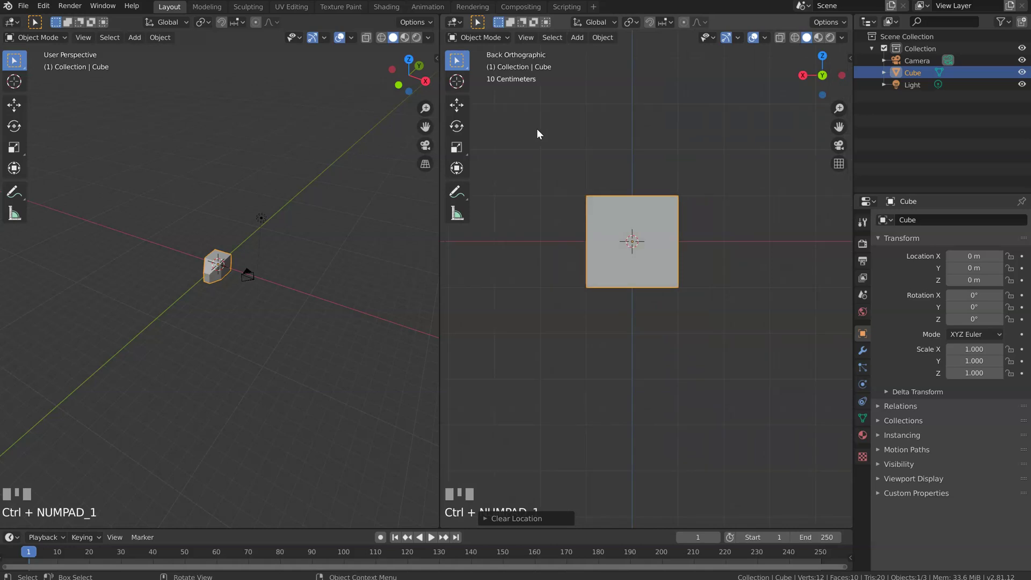
key(KP_3)
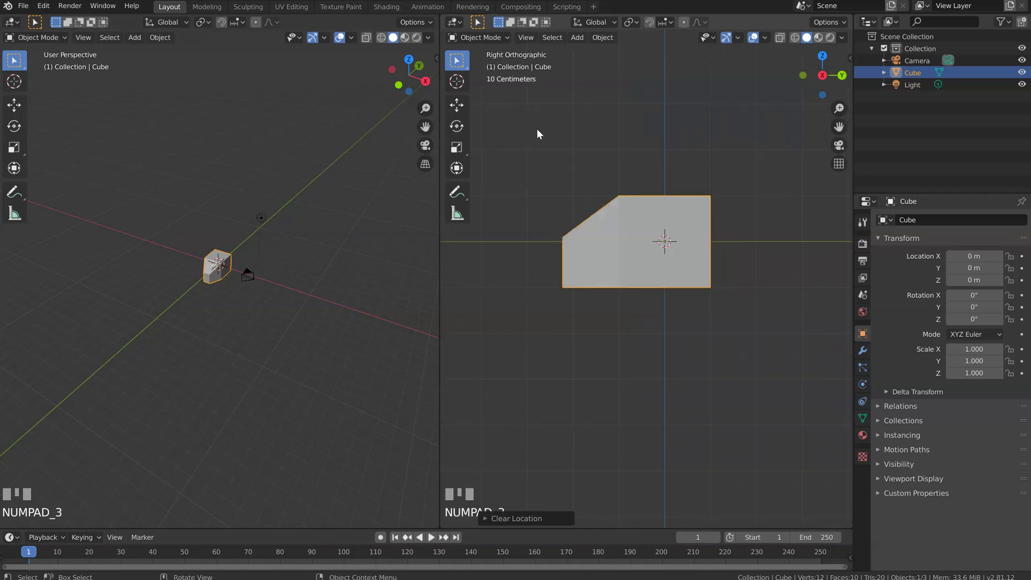
key(ctrl+KP_3)
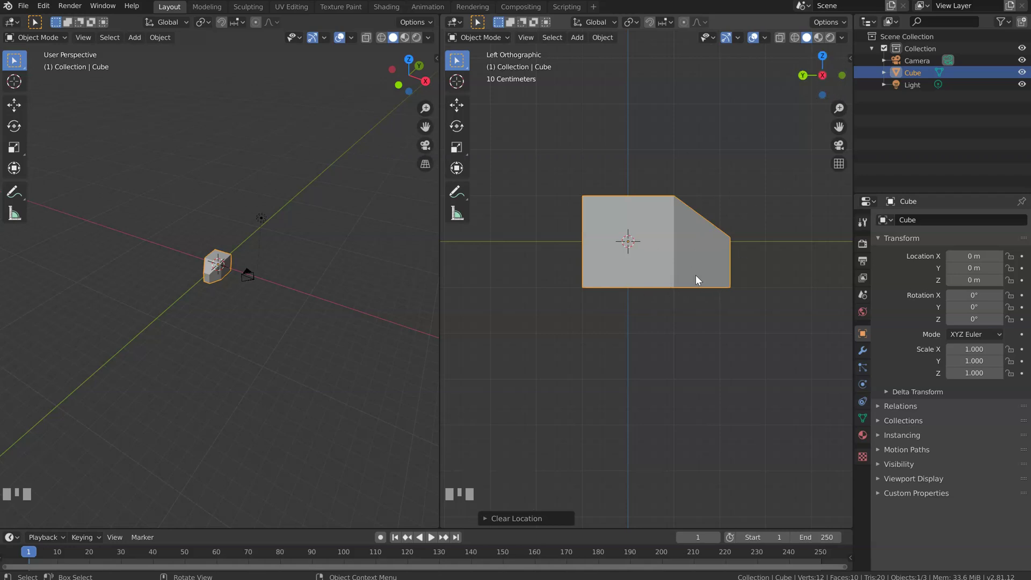
Snap the second viewport to the top orthographic view and roll it clockwise in steps through most of a full turn.
alt+middle_drag(701, 270, 638, 253)
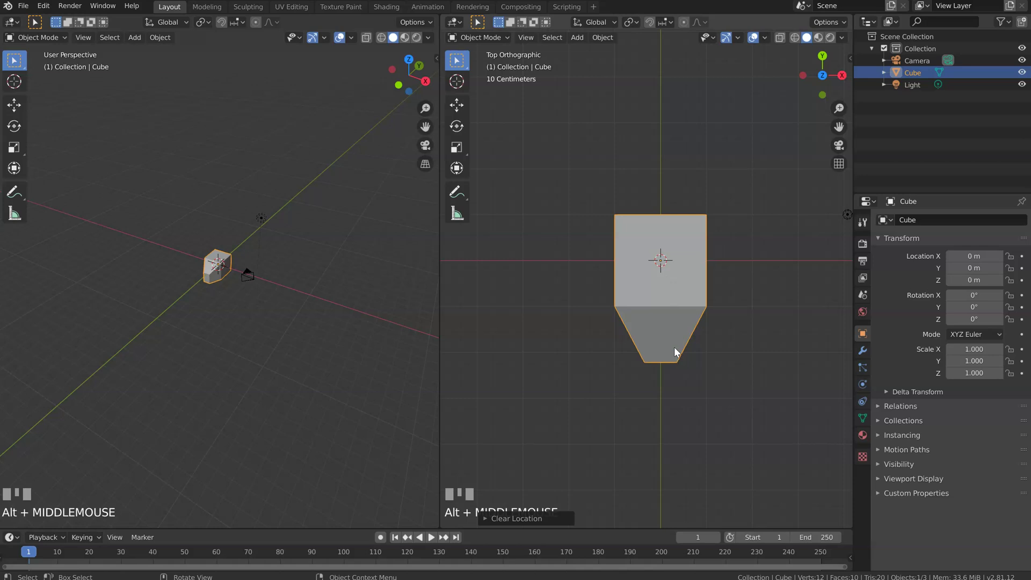
shift+middle_drag(694, 315, 665, 277)
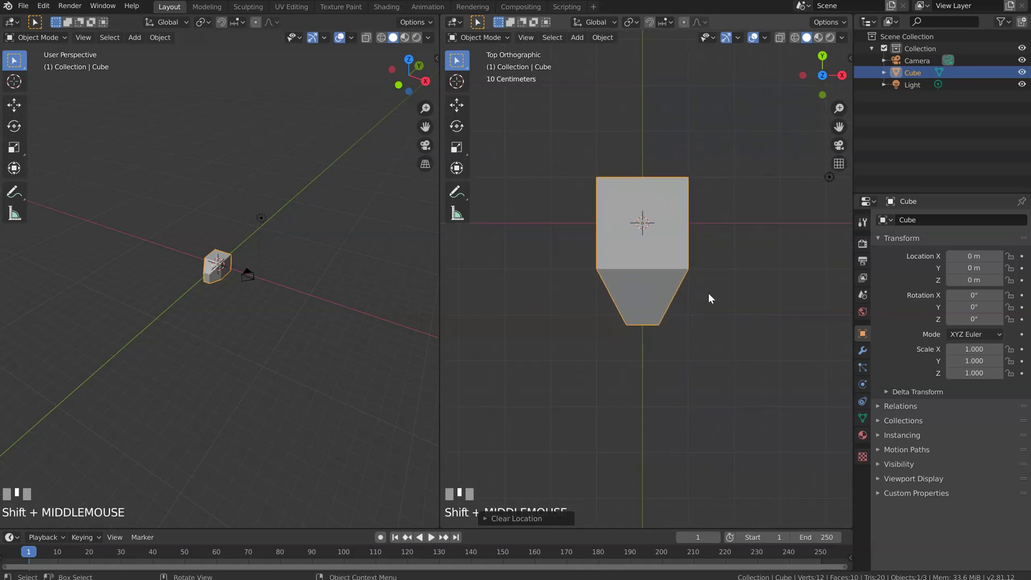
key(shift)
key(shift+KP_6)
key(shift+KP_6)
key(shift+KP_6)
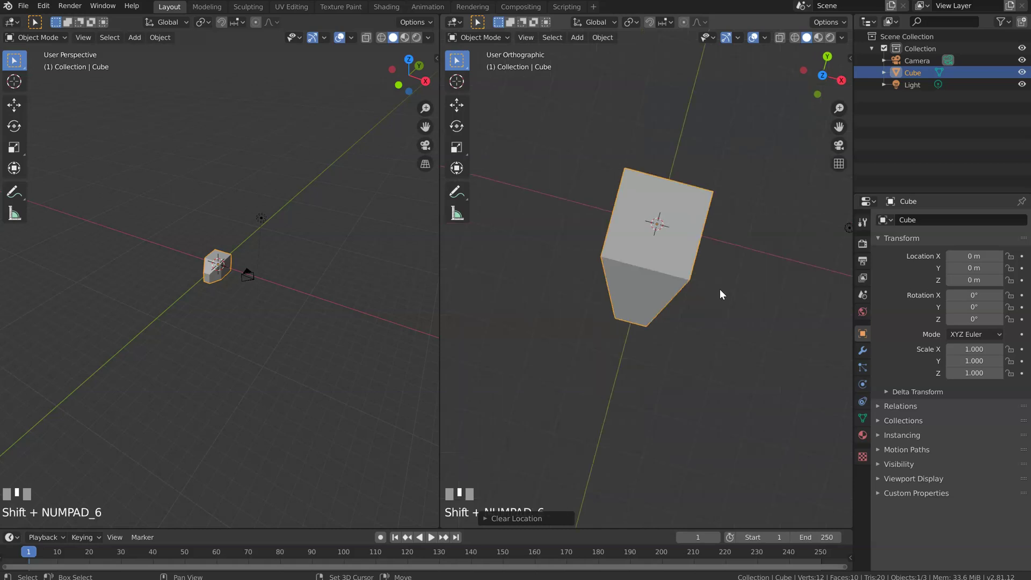
key(shift+KP_6)
key(shift+KP_6)
key(shift+KP_6)
key(shift+KP_6)
key(shift+KP_6)
key(shift+KP_6)
key(shift+KP_6)
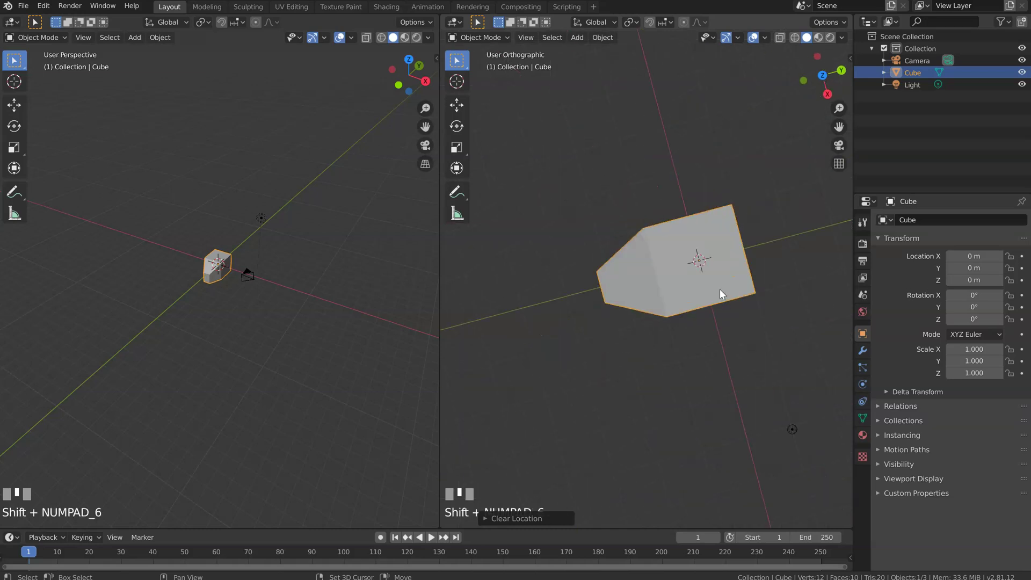
key(shift+KP_6)
key(shift+KP_6)
key(shift+KP_6)
key(shift+KP_6)
key(shift+KP_6)
key(shift+KP_6)
key(shift+KP_6)
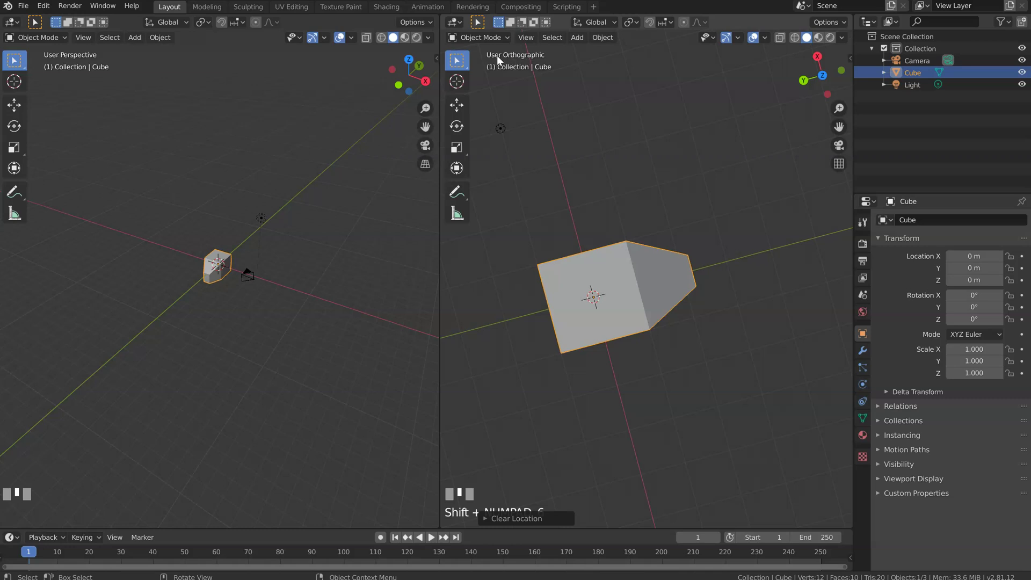
Restore the top orthographic view, roll it clockwise by about 120°, and roll it back to upright.
key(KP_7)
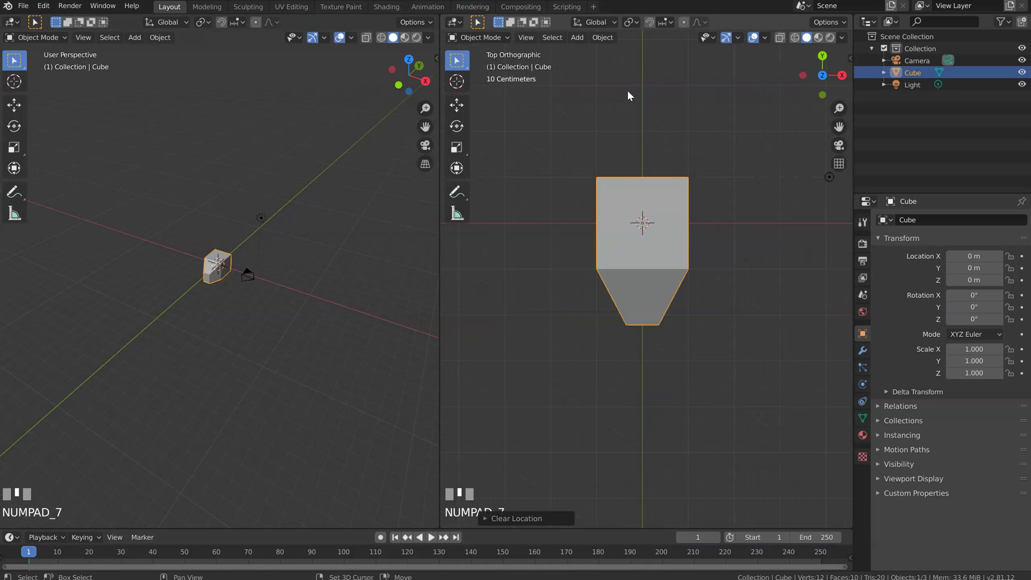
key(shift+KP_6)
key(shift+KP_6)
key(shift+KP_6)
key(shift+KP_6)
key(shift+KP_6)
key(shift+KP_6)
key(shift+KP_6)
key(shift+KP_6)
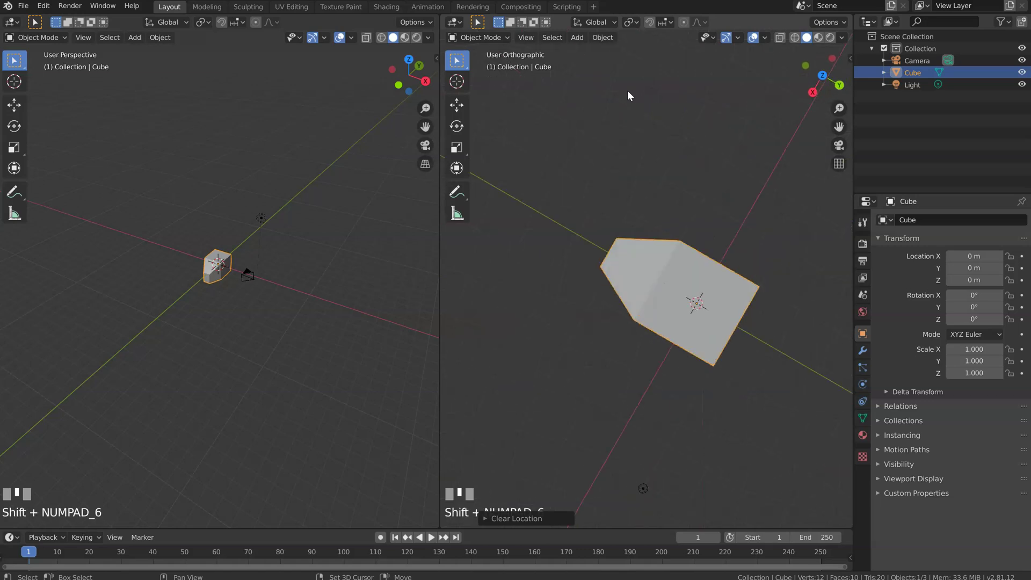
key(shift+KP_4)
key(shift+KP_4)
key(shift+KP_4)
key(shift+KP_4)
key(shift+KP_4)
key(shift+KP_4)
key(shift+KP_4)
key(shift+KP_4)
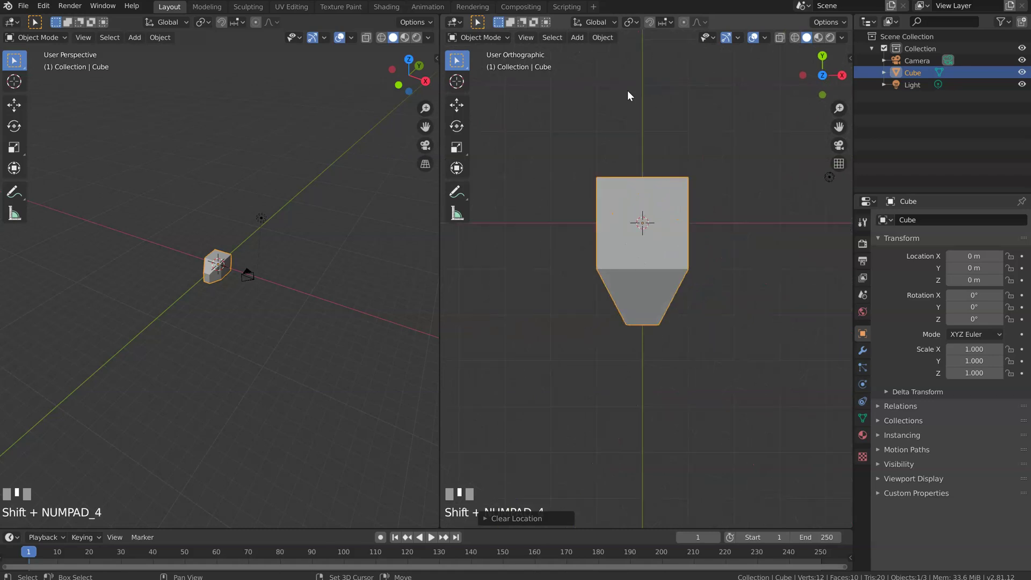
Orbit the second viewport one step vertically from the top view and back again.
key(shift+KP_2)
key(shift+KP_8)
key(KP_8)
key(shift+KP_2)
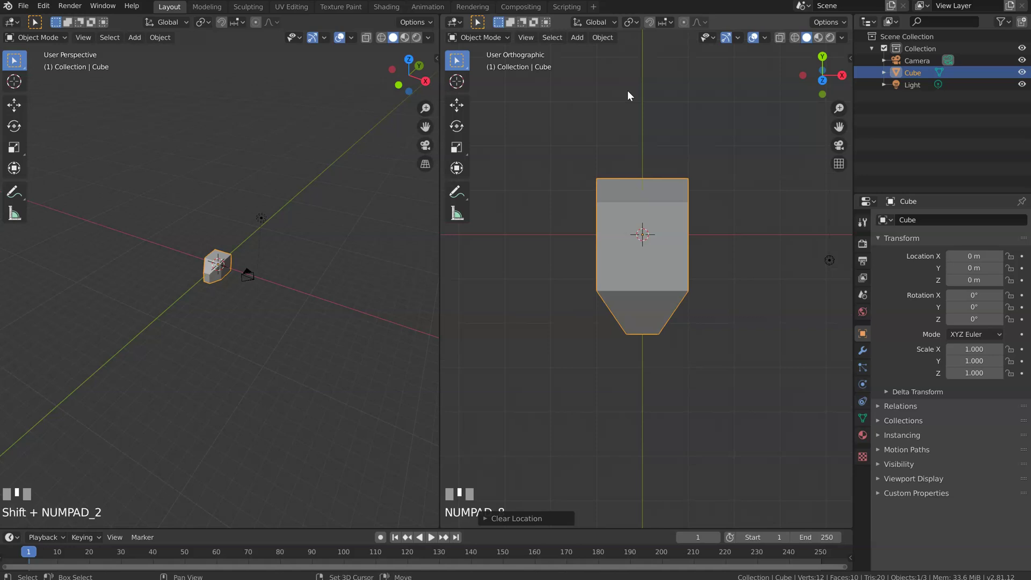
key(KP_2)
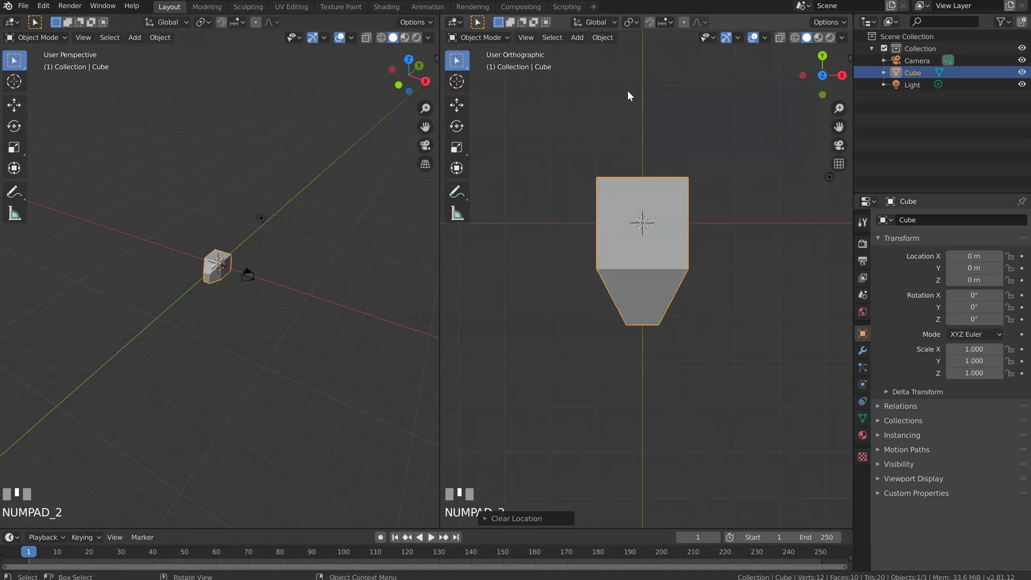
Orbit the second viewport vertically in steps over the object and around to its front side.
key(KP_8)
key(KP_8)
key(KP_8)
key(KP_8)
key(KP_8)
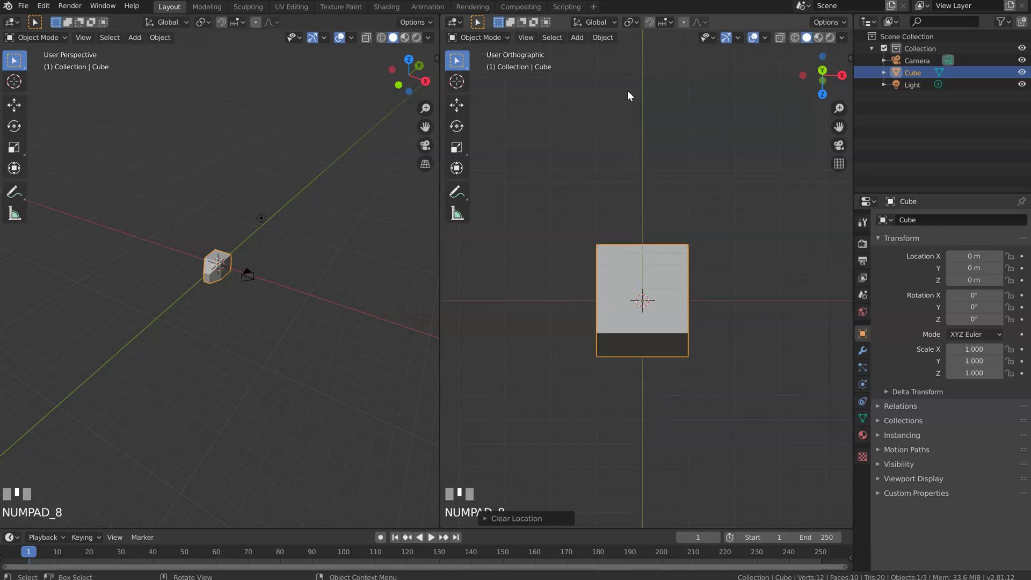
key(KP_8)
key(KP_8)
key(KP_8)
key(KP_8)
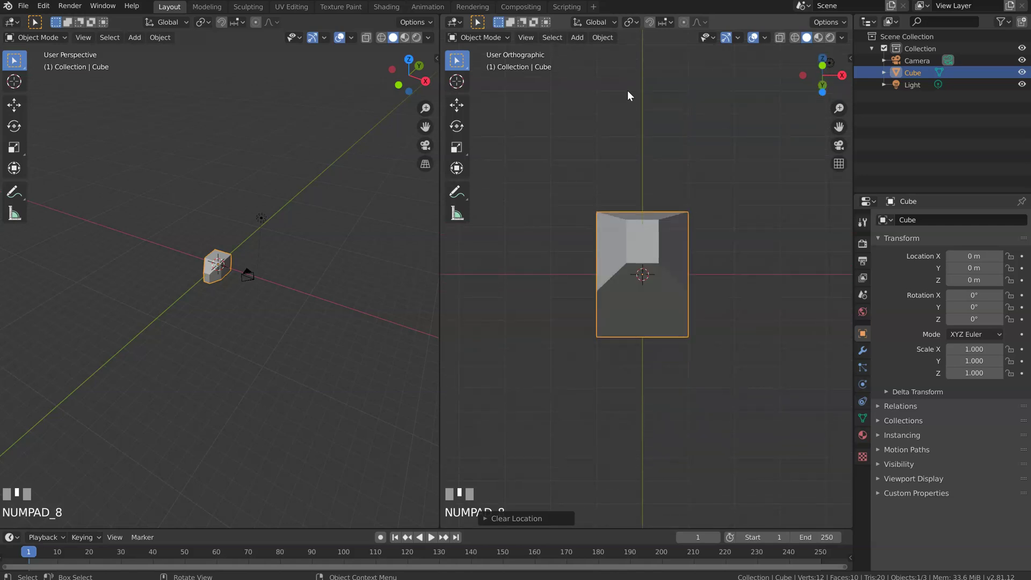
Orbit the second viewport horizontally in steps through a full turn around the object, ending at its front.
key(KP_6)
key(KP_6)
key(KP_6)
key(KP_6)
key(KP_6)
key(KP_6)
key(KP_6)
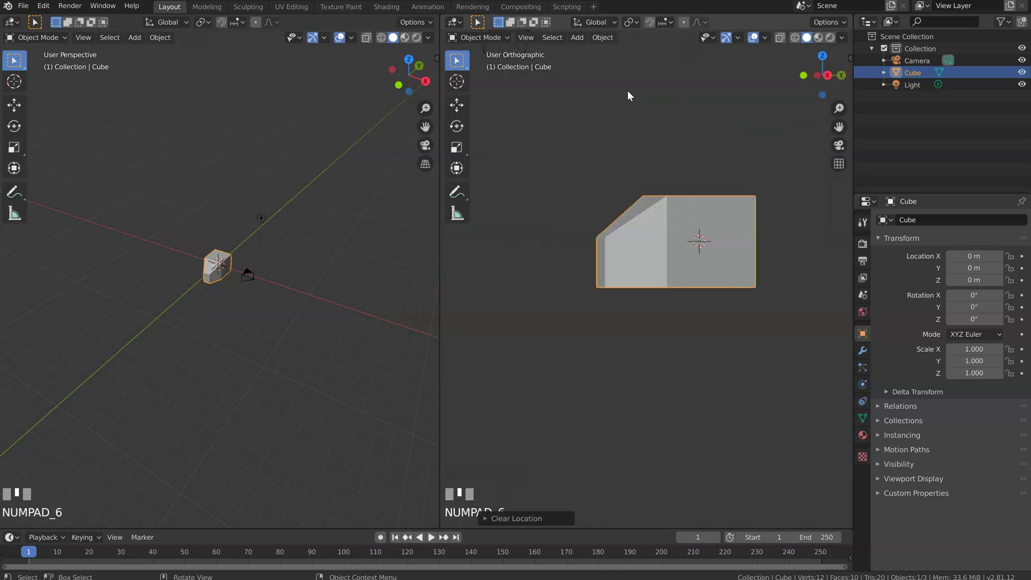
key(KP_6)
key(KP_6)
key(KP_6)
key(KP_6)
key(KP_6)
key(KP_6)
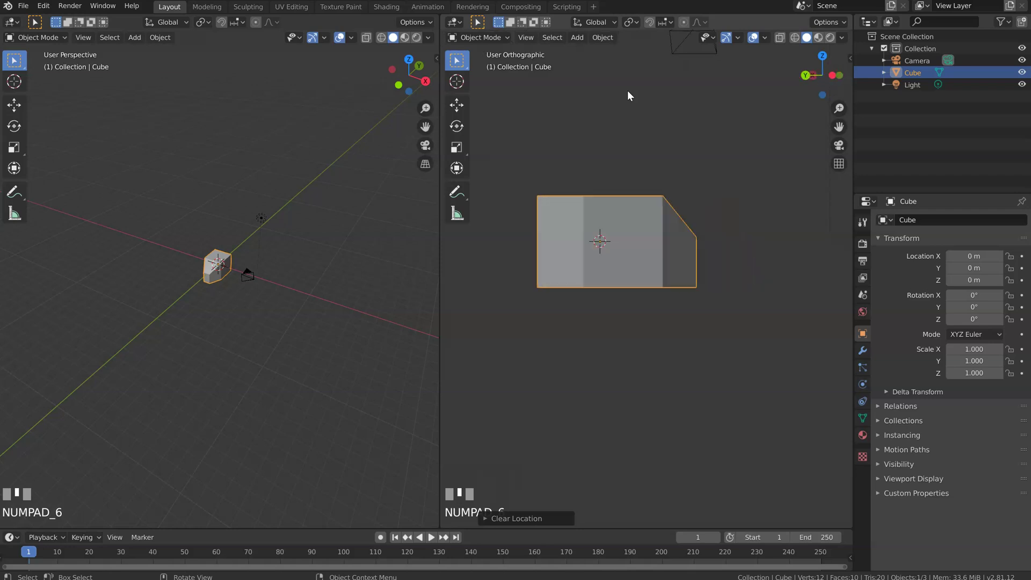
key(KP_6)
key(KP_6)
key(KP_6)
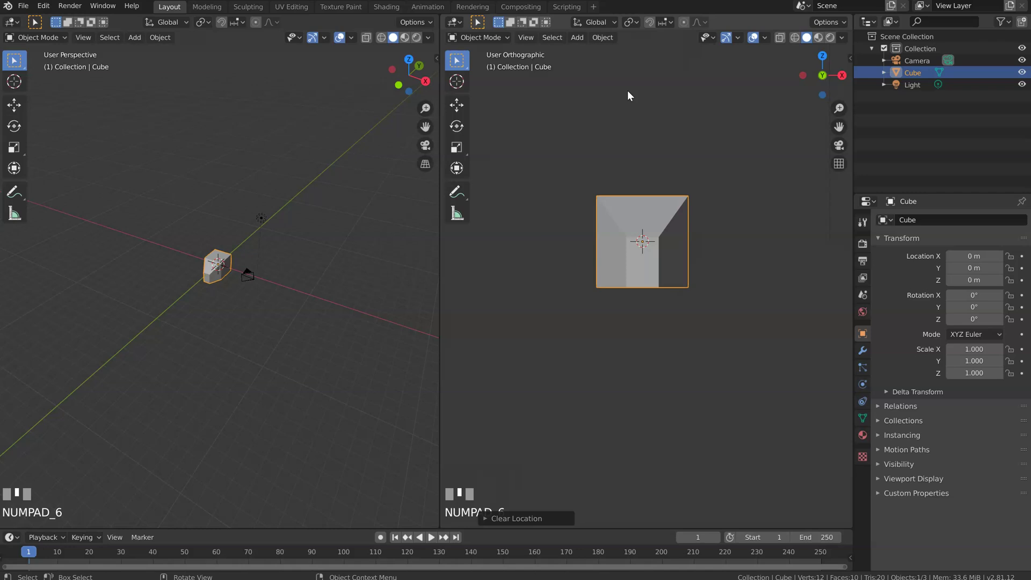
Orbit horizontally around the object and return to its front, then orbit upward to look straight down on it.
key(KP_6)
key(KP_6)
key(KP_6)
key(KP_6)
key(KP_6)
key(KP_6)
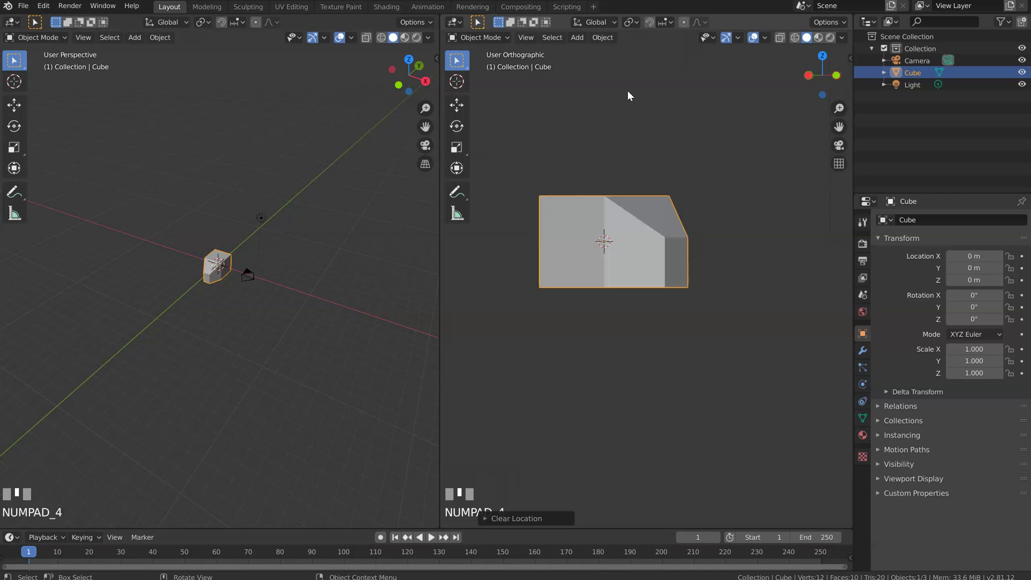
key(KP_6)
key(KP_6)
key(KP_6)
key(KP_6)
key(KP_8)
key(KP_8)
key(KP_8)
key(KP_8)
key(KP_8)
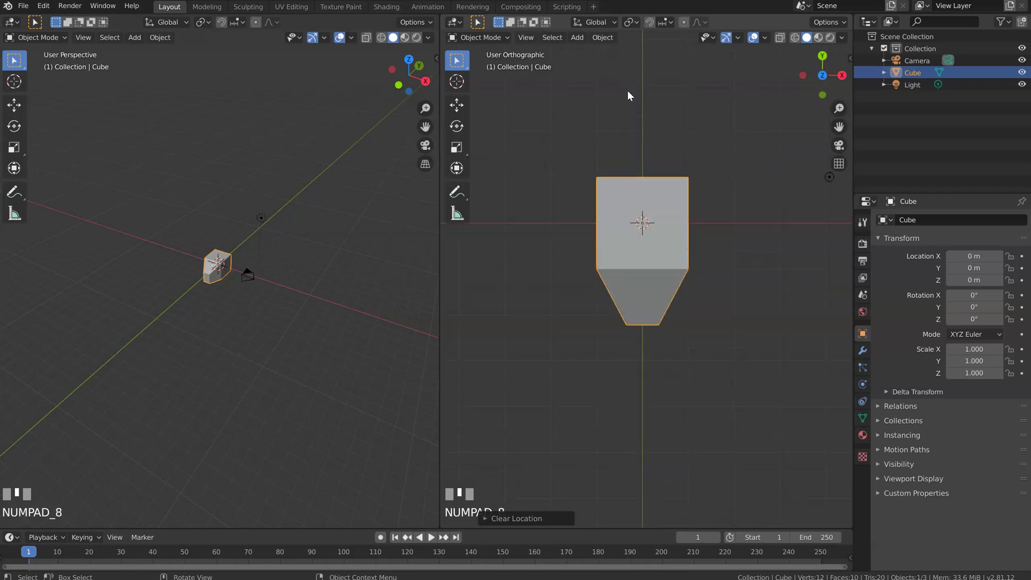
Roll the view from above clockwise in steps through half a turn.
key(shift+KP_6)
key(shift+KP_6)
key(shift+KP_6)
key(shift+KP_6)
key(shift+KP_6)
key(shift+KP_6)
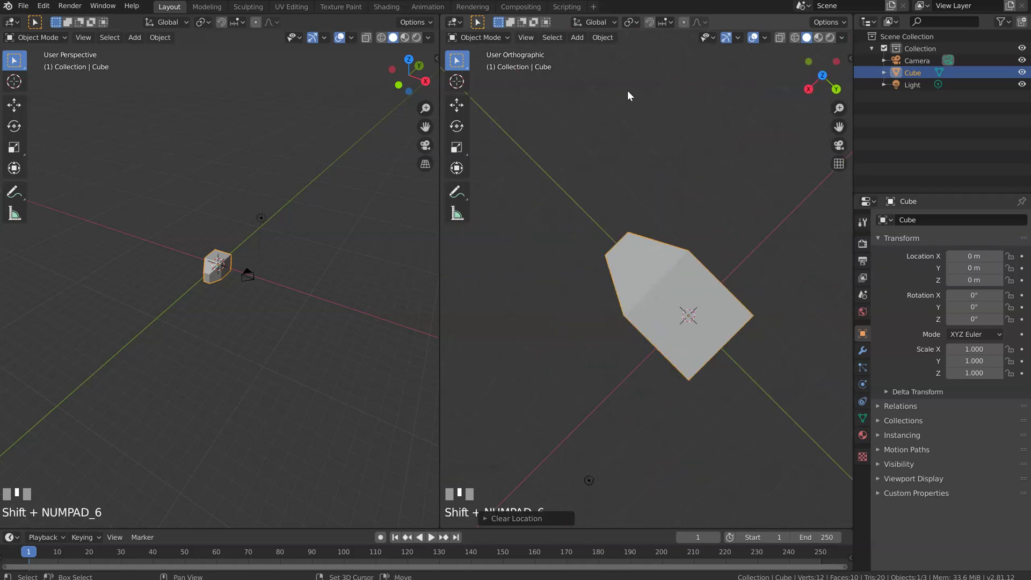
key(shift+KP_6)
key(shift+KP_6)
key(shift+KP_6)
key(shift+KP_2)
key(shift+KP_8)
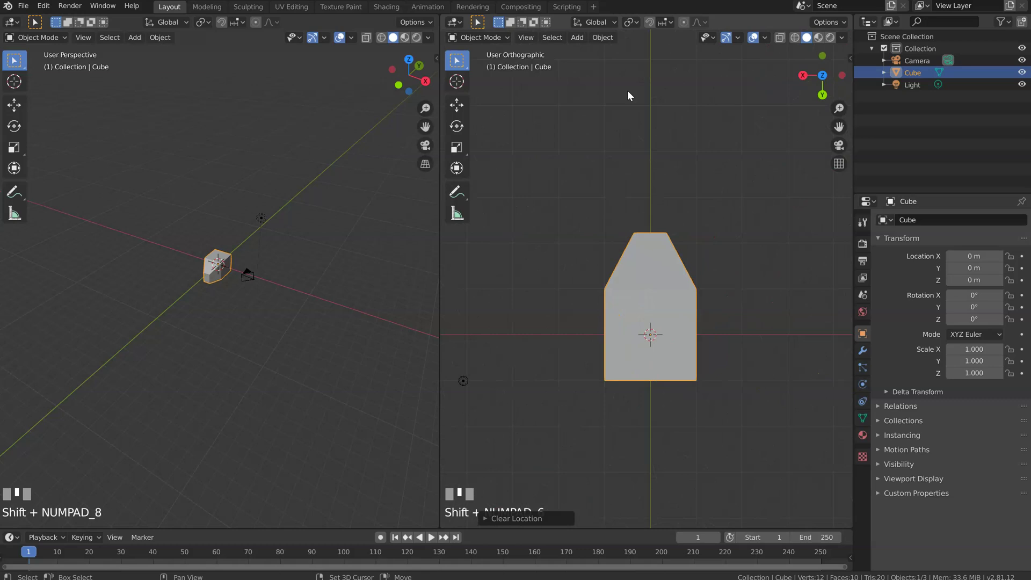
Roll the view from above counterclockwise in steps by about 135°.
key(shift+KP_4)
key(shift+KP_4)
key(shift+KP_4)
key(shift+KP_4)
key(shift+KP_4)
key(shift+KP_4)
key(shift+KP_4)
key(shift+KP_4)
key(shift+KP_4)
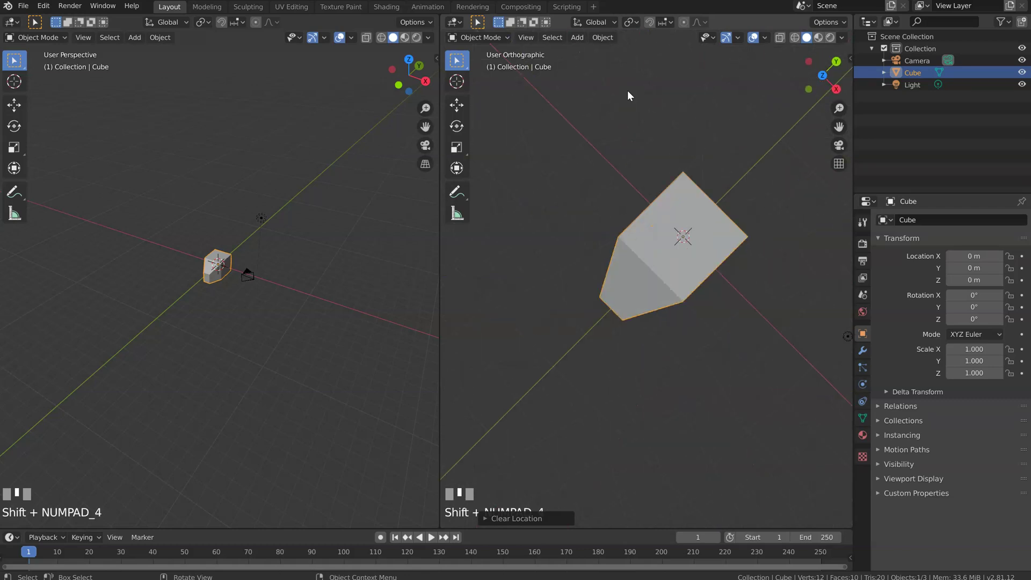
Orbit the second viewport freely from the rolled overhead view to an angled perspective view of the cube.
alt+middle_drag(656, 278, 723, 291)
alt+middle_drag(637, 228, 662, 262)
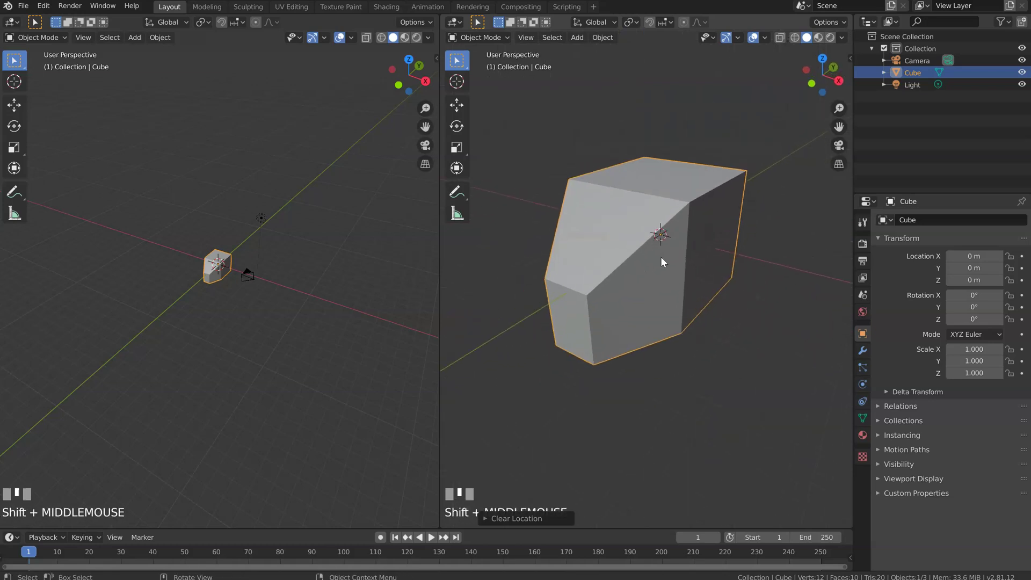
middle_drag(599, 240, 650, 285)
middle_drag(639, 301, 697, 272)
View the cube in the second viewport from the front, right and top, followed by the opposite back, left and bottom sides.
key(KP_1)
key(KP_3)
key(KP_7)
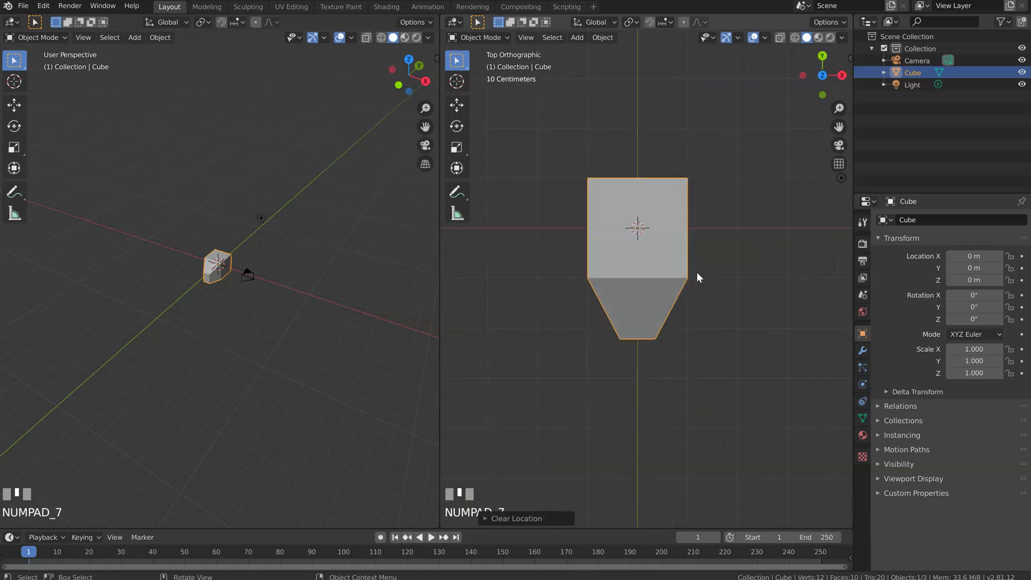
key(ctrl+KP_1)
key(ctrl+KP_3)
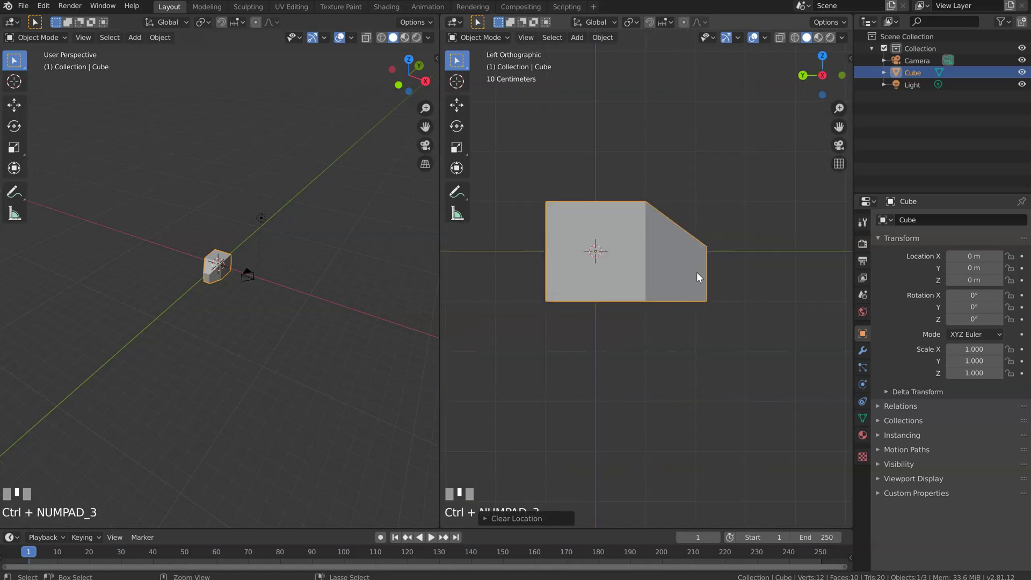
key(ctrl+KP_7)
Orbit to an angled view of the cube and switch repeatedly between orthographic and perspective projection, finishing in perspective with a slightly adjusted viewing angle.
middle_drag(568, 214, 683, 285)
key(KP_5)
key(KP_5)
key(KP_5)
key(KP_5)
key(KP_5)
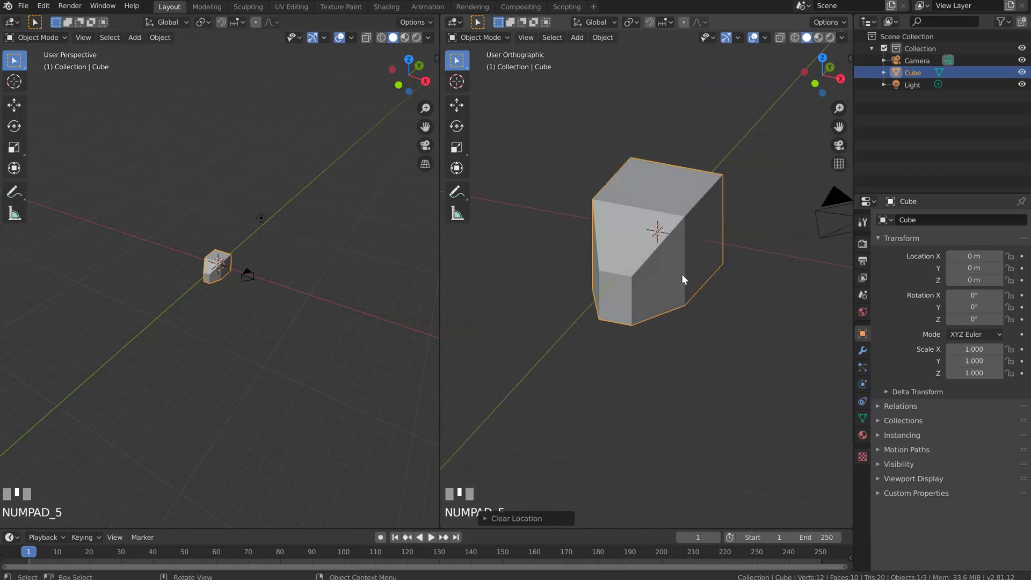
key(KP_5)
key(KP_5)
key(KP_5)
key(KP_5)
key(KP_5)
key(KP_5)
key(KP_5)
key(KP_5)
key(KP_5)
key(KP_5)
key(KP_5)
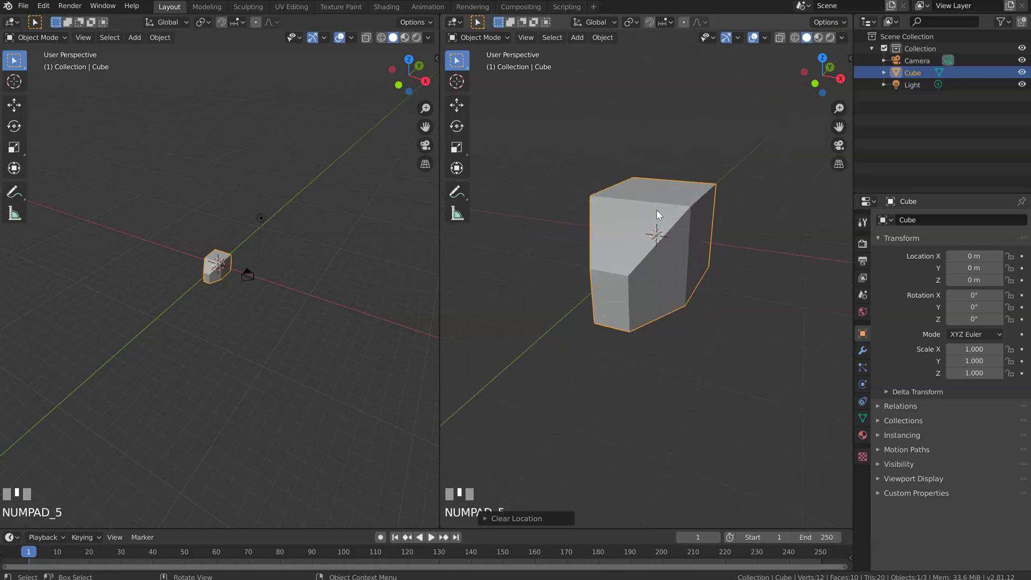
middle_drag(760, 160, 677, 253)
middle_drag(527, 294, 653, 224)
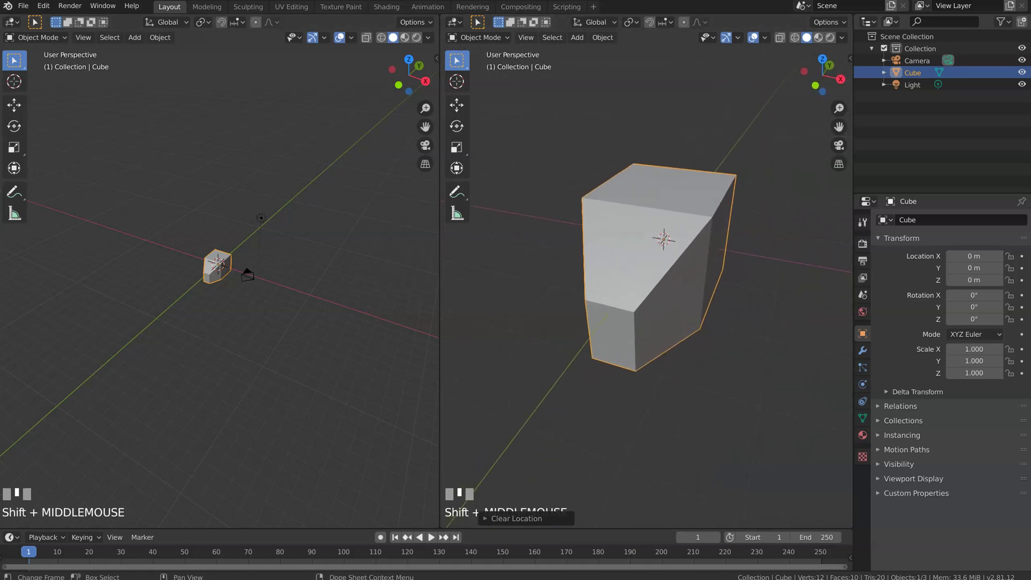